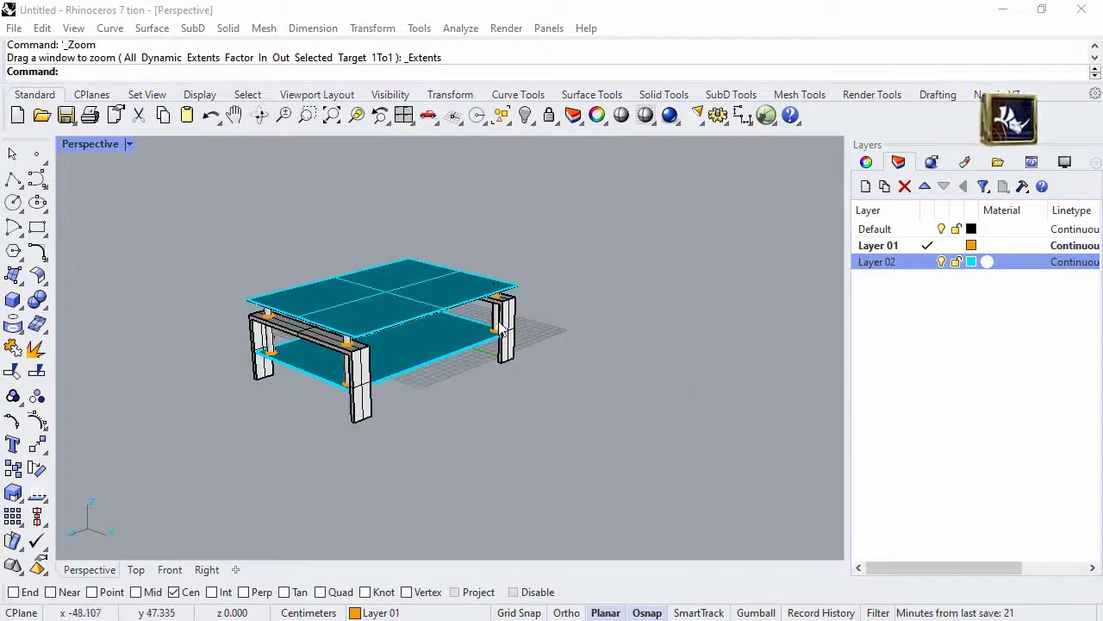
# Save the coffee table model as Untitled.3dm in the mesa de centro folder and select all its objects
pyautogui.moveTo(694, 369); pyautogui.dragTo(629, 305, button='right')
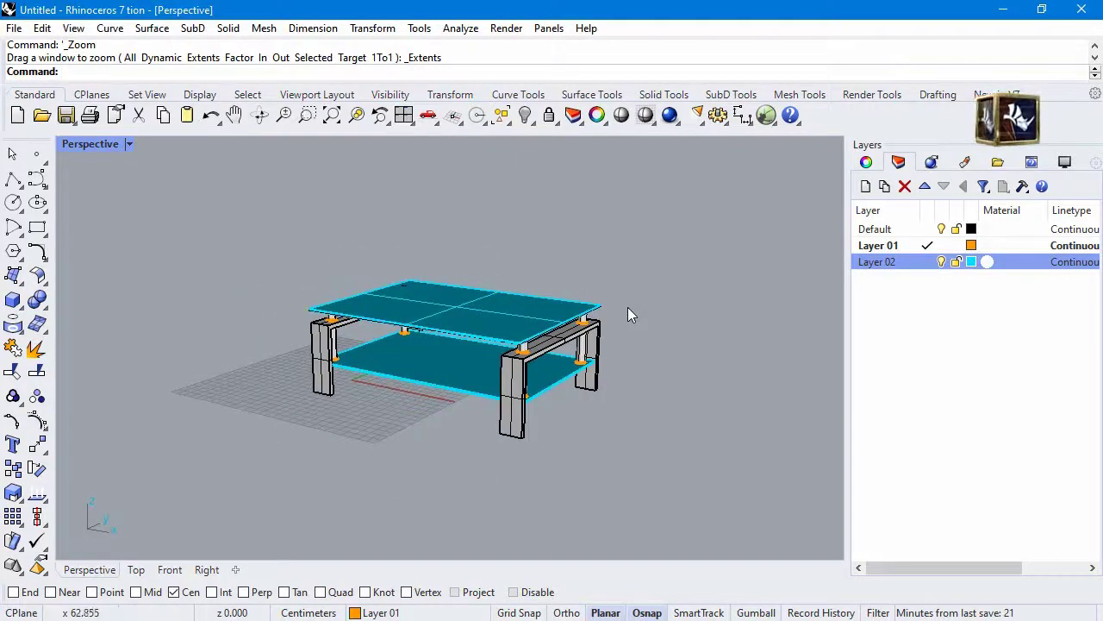
pyautogui.hotkey('ctrl', 's')
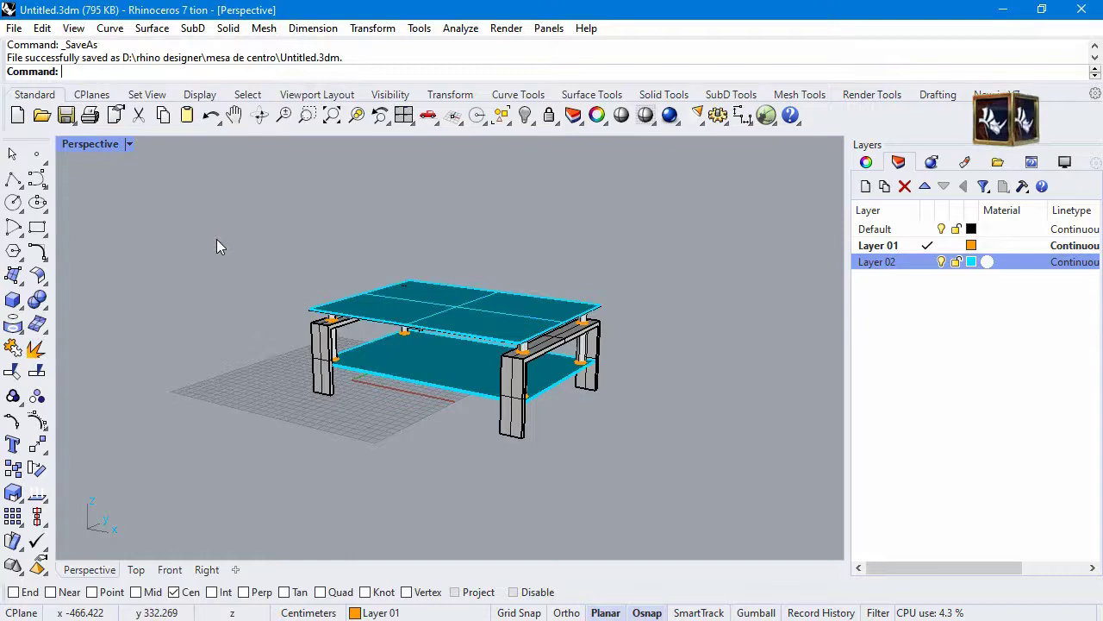
pyautogui.hotkey('ctrl', 'a')
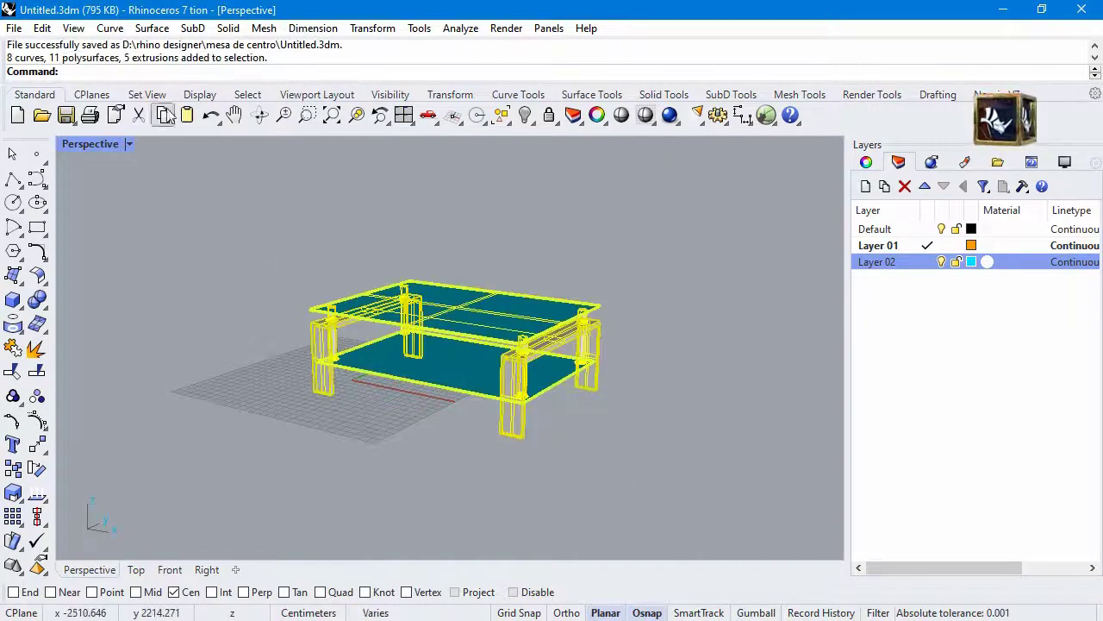
# Export the selected objects in Rhino 5 3D Models (*.3dm) format as render
pyautogui.click(14, 30)
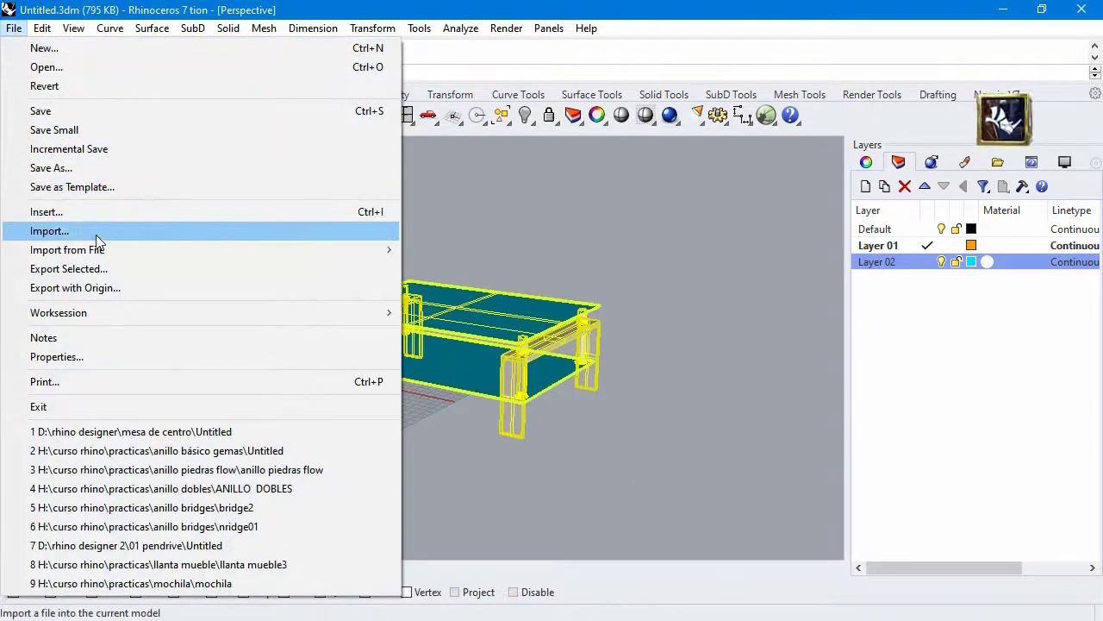
pyautogui.click(102, 269)
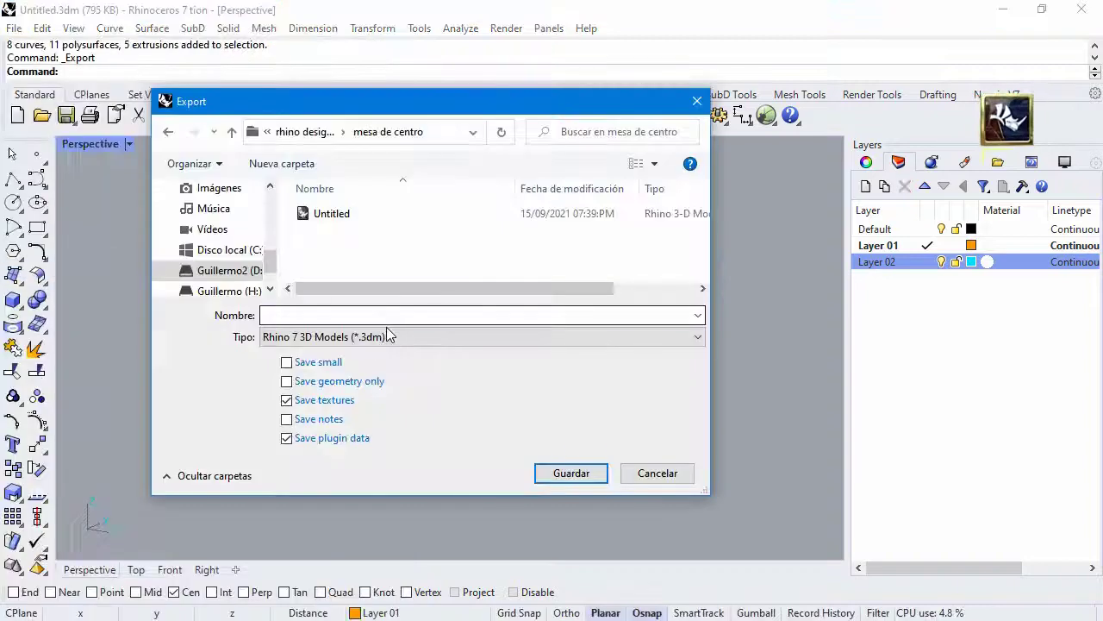
pyautogui.click(345, 337)
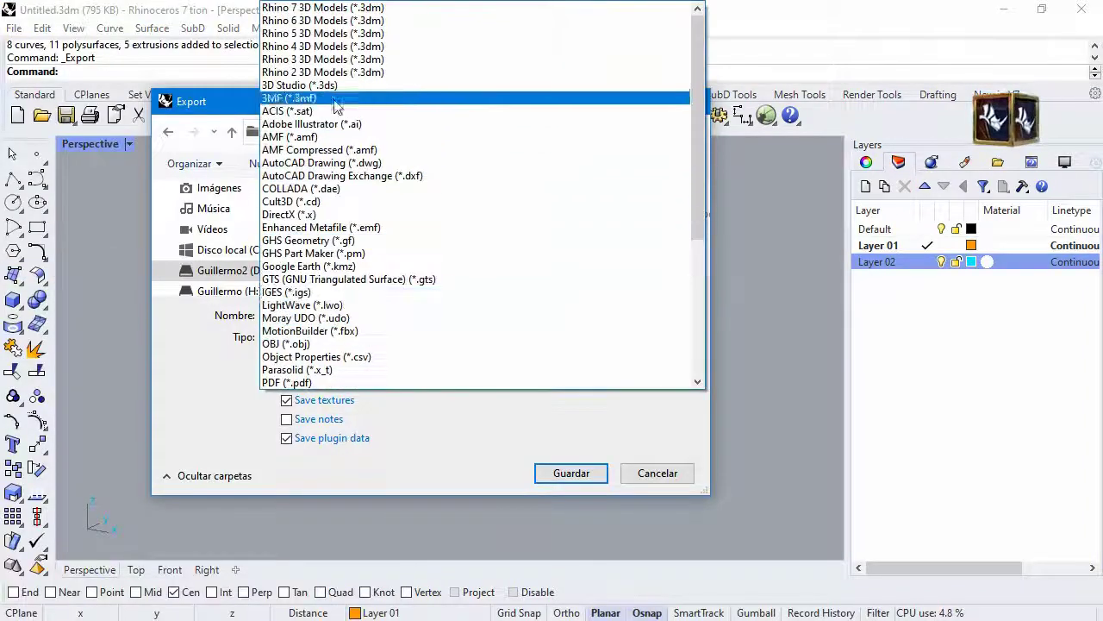
pyautogui.click(345, 46)
pyautogui.click(343, 314)
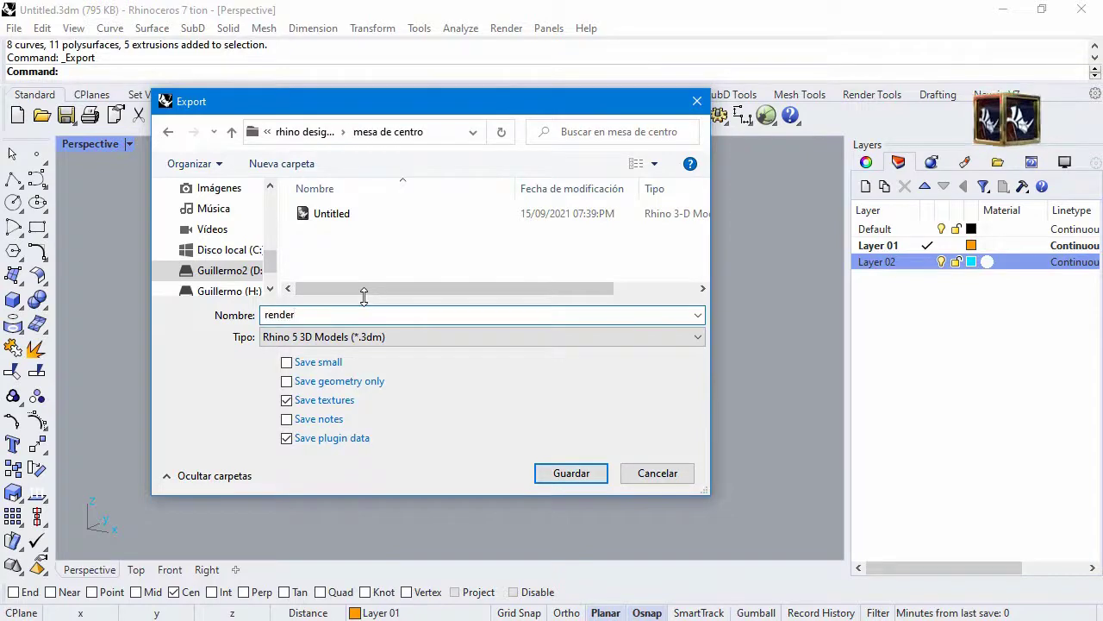
pyautogui.click(556, 480)
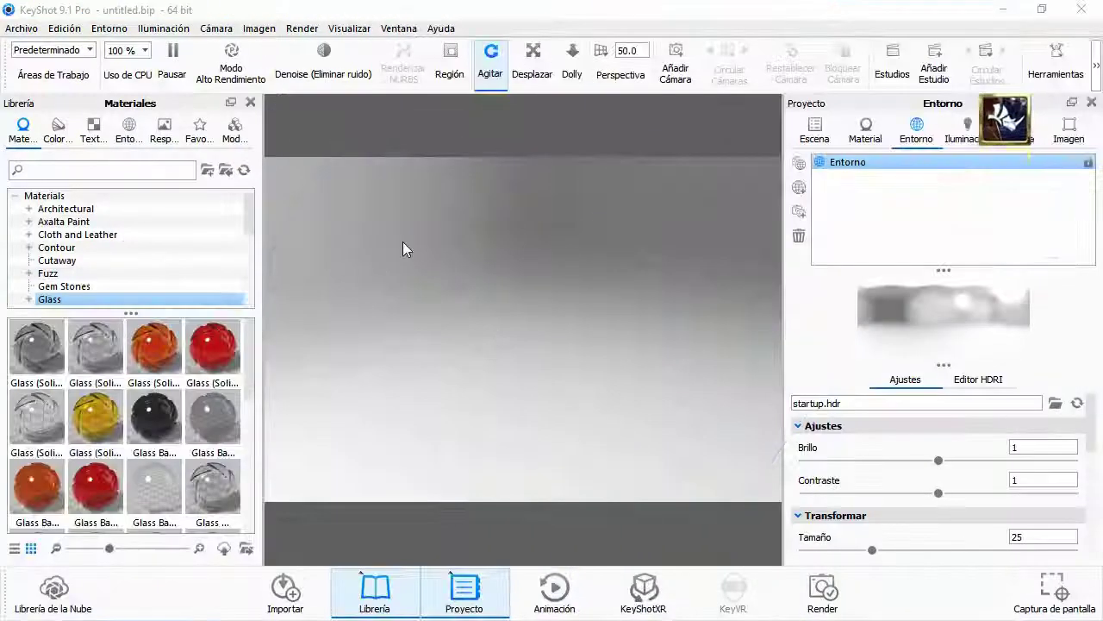
# Import render.3dm from D:\rhino designer\mesa de centro into the KeyShot scene
pyautogui.click(21, 28)
pyautogui.click(44, 69)
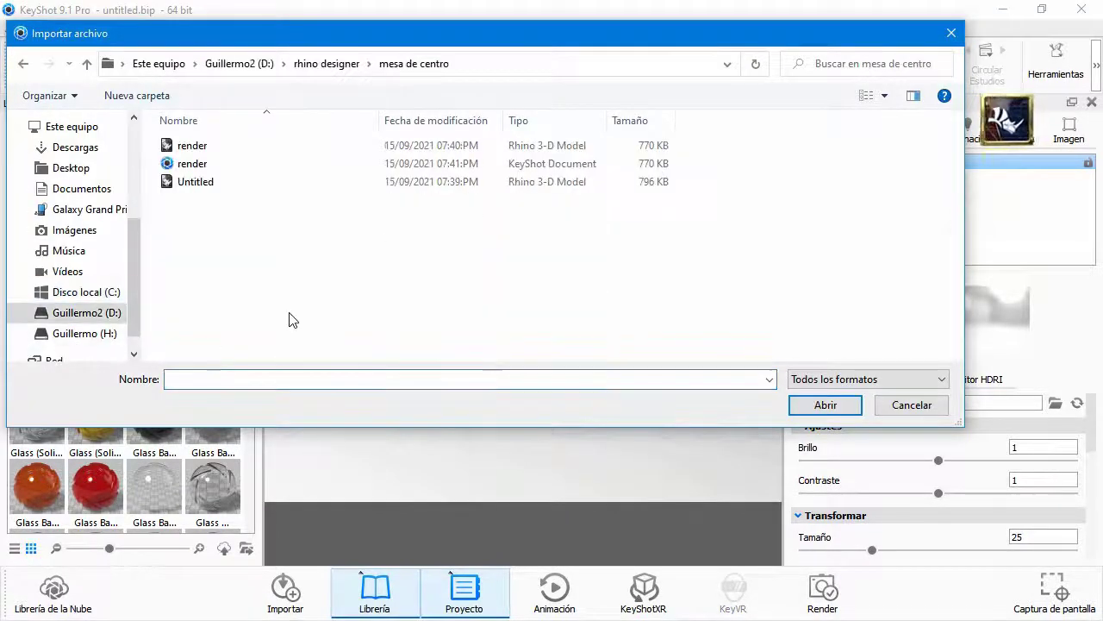
pyautogui.press('Return')
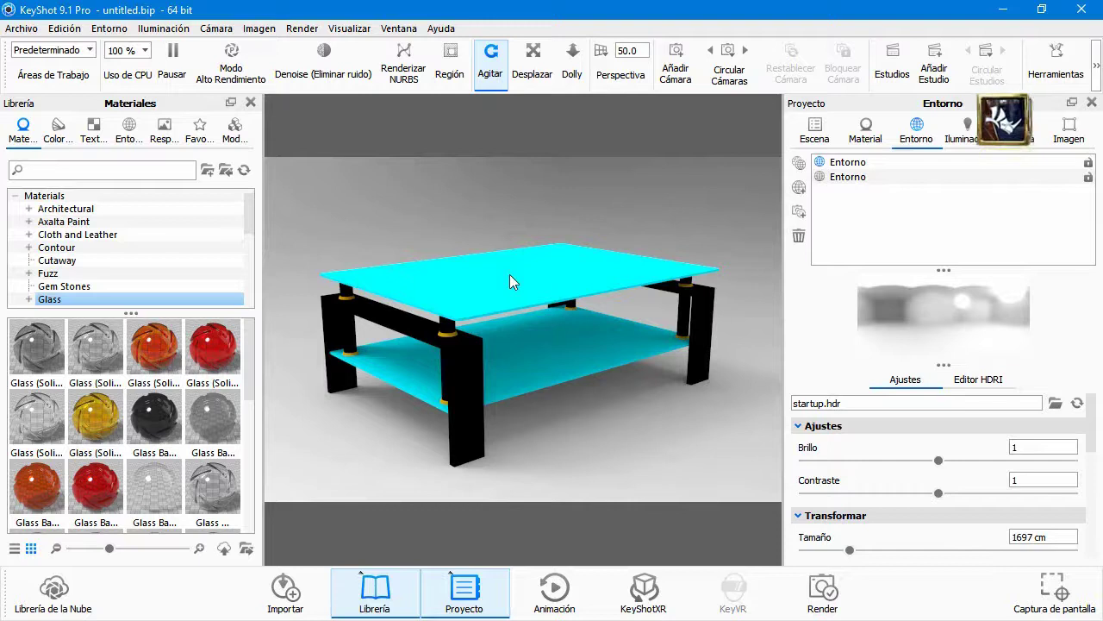
# Light the scene with Conference_Room_3k, switch the background to plain Color, and show the backplate library
pyautogui.click(147, 132)
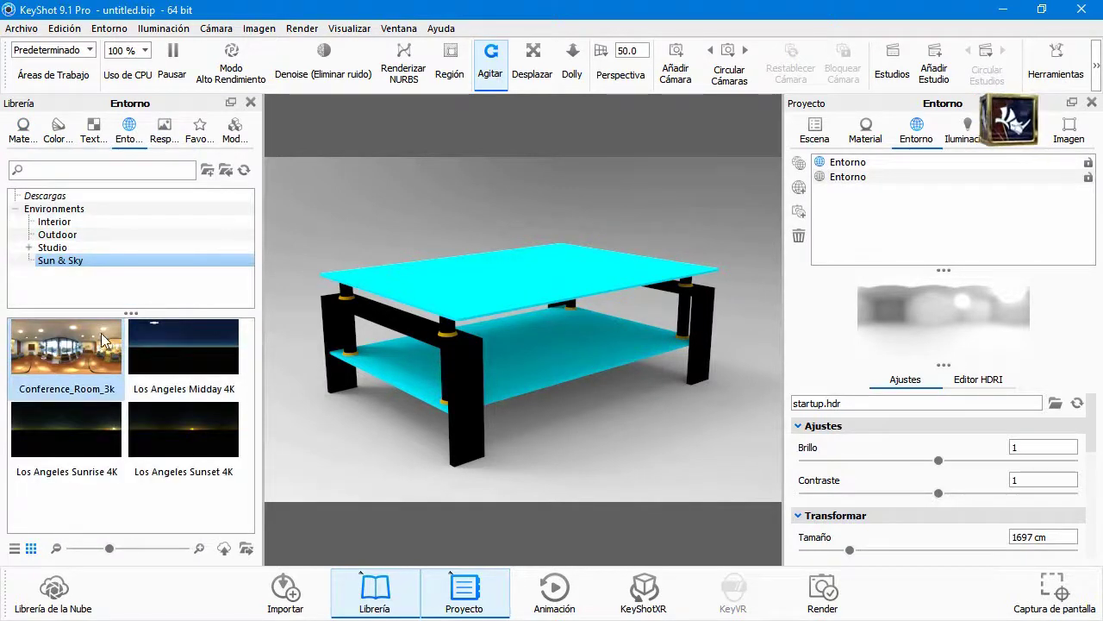
pyautogui.moveTo(72, 356); pyautogui.dragTo(288, 307)
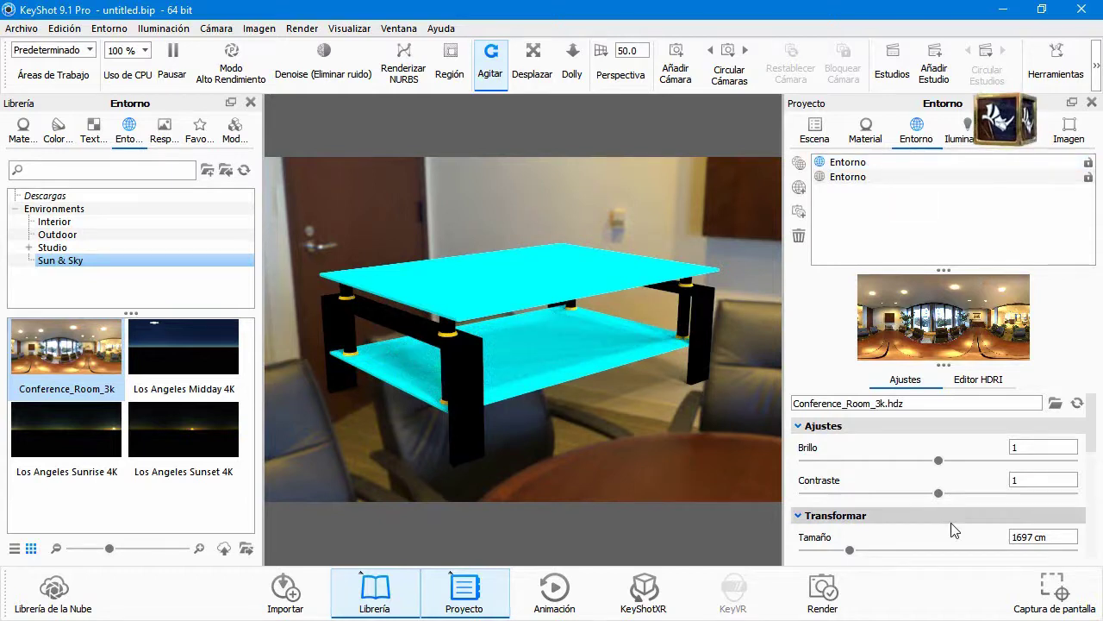
pyautogui.scroll(-1, 901, 466)
pyautogui.scroll(-4, 901, 466)
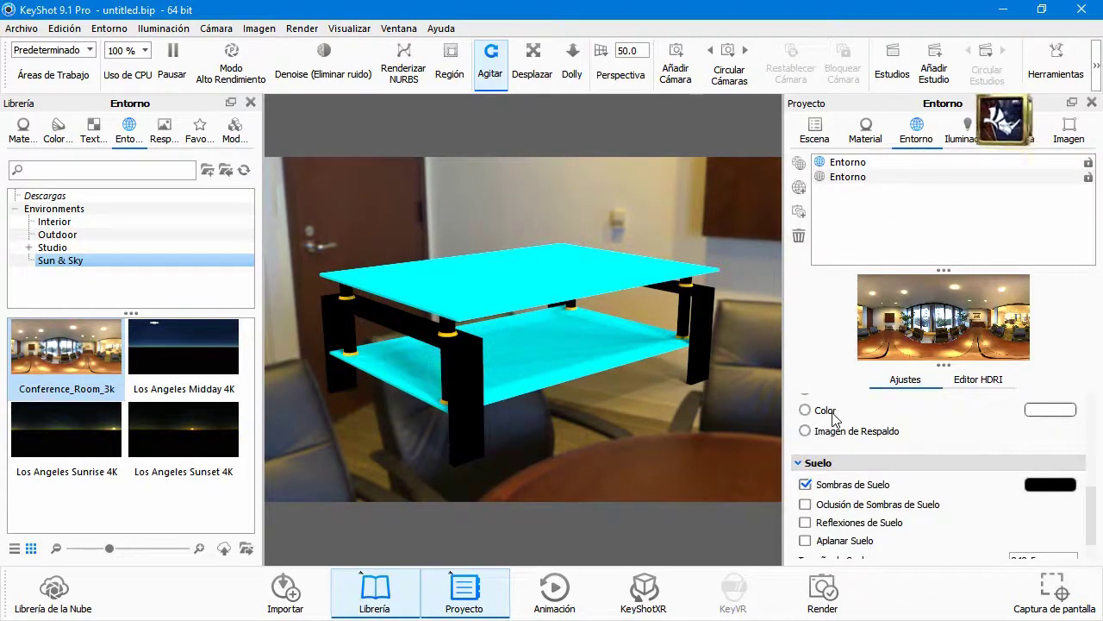
pyautogui.click(806, 411)
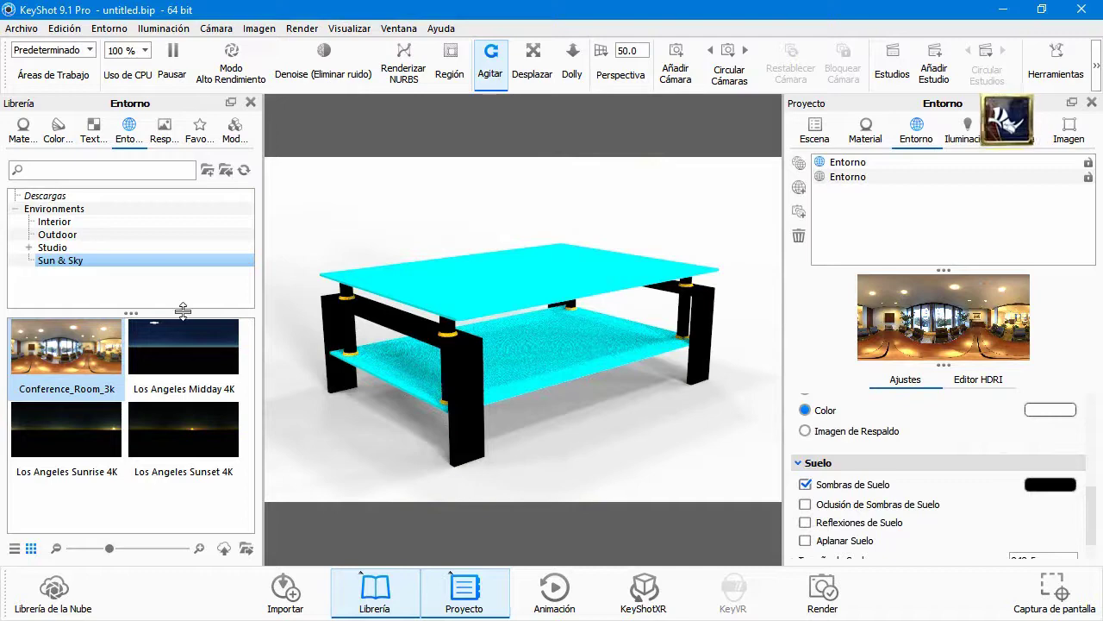
pyautogui.click(163, 130)
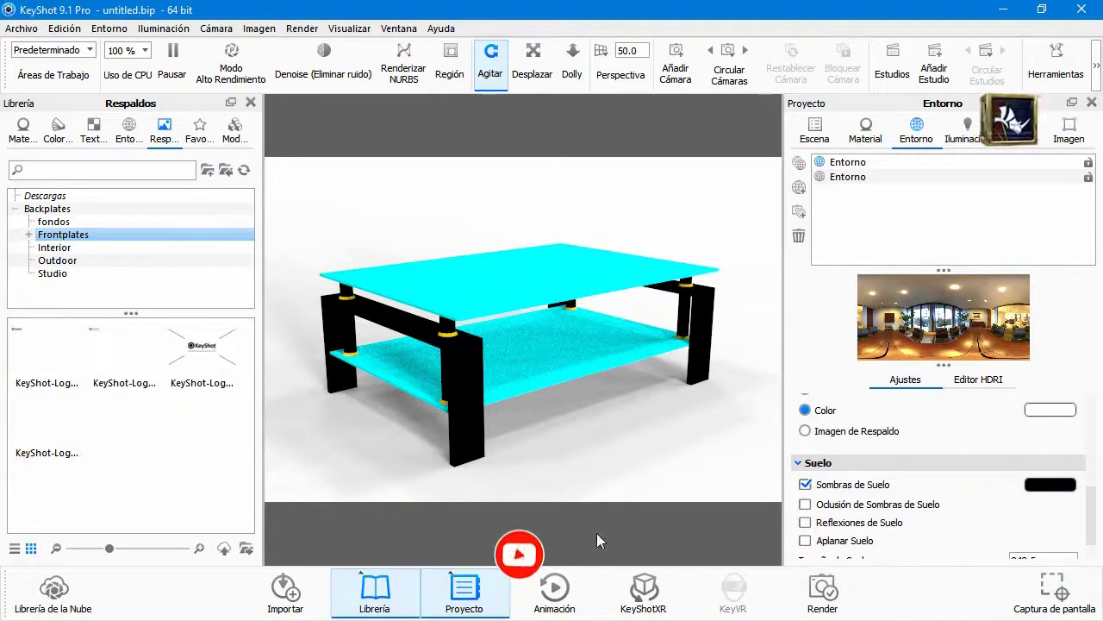
pyautogui.hotkey('alt', 'Tab')
# Drag the 13241_t_soggiorno-moderno-scavolini image from Backplates\Interior into the viewport as the backplate
pyautogui.click(493, 276)
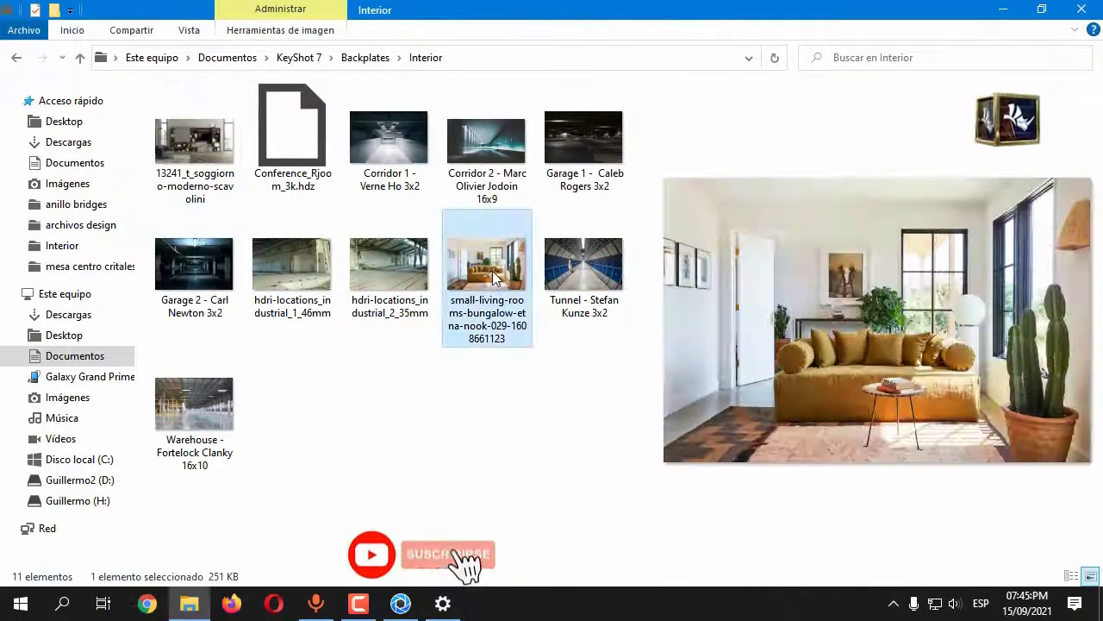
pyautogui.click(207, 147)
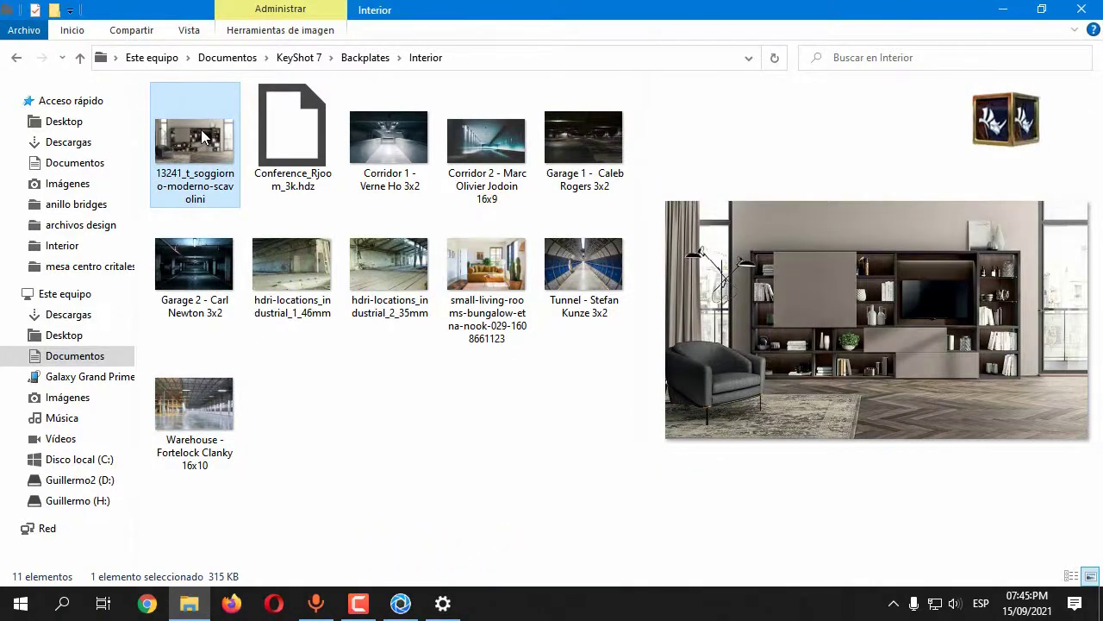
pyautogui.moveTo(207, 145); pyautogui.dragTo(494, 206)
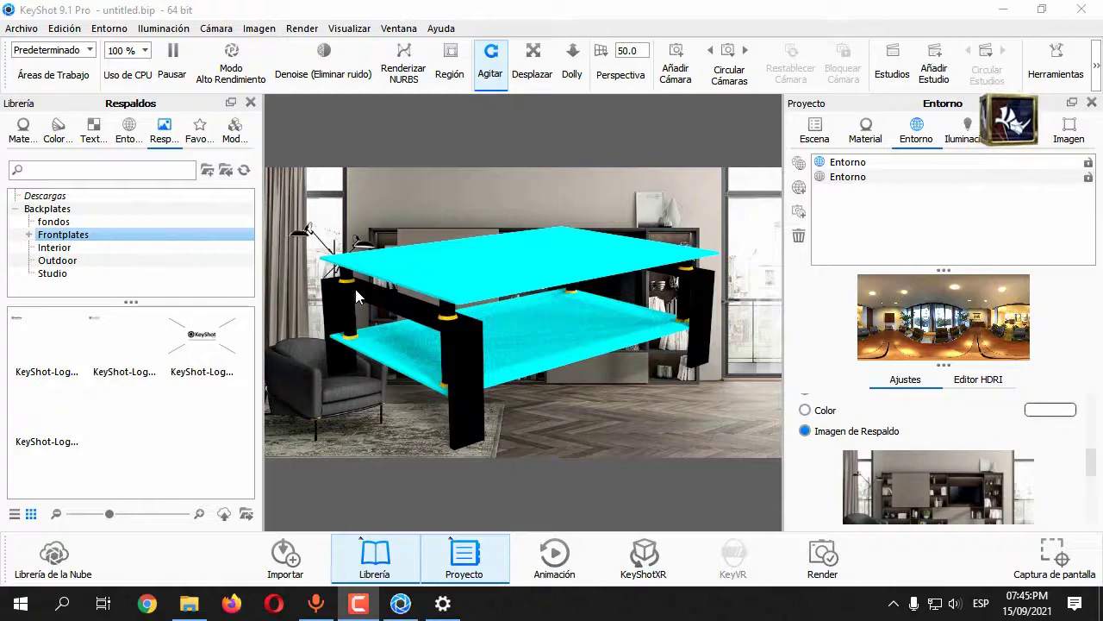
# Tumble and dolly the camera so the table sits small on the living-room floor before the shelving
pyautogui.scroll(5, 358, 297)
pyautogui.scroll(-10, 541, 213)
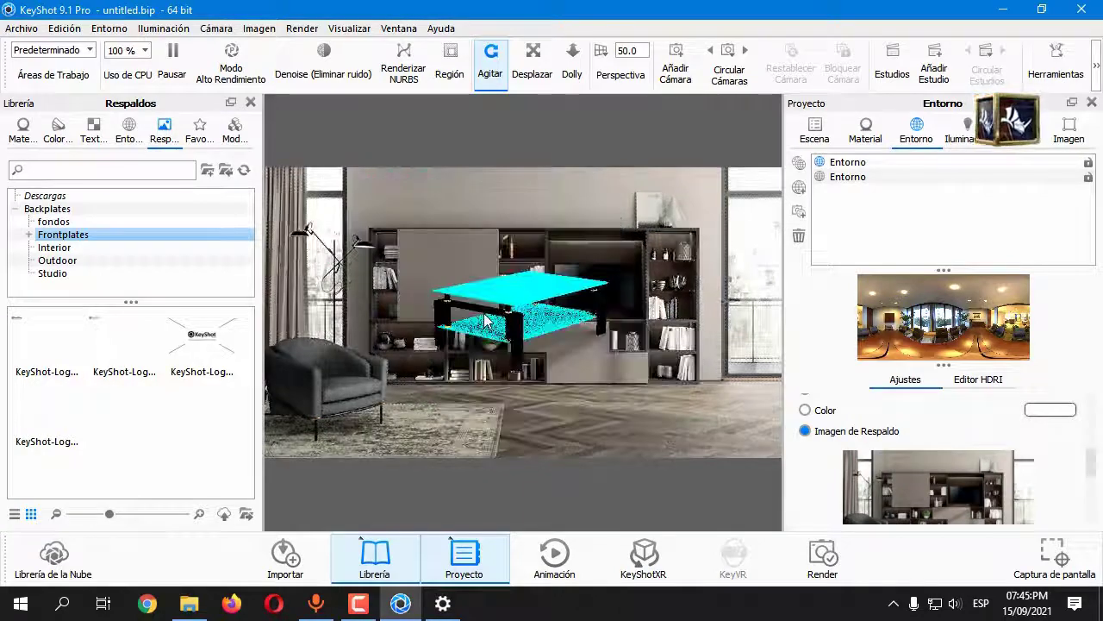
pyautogui.moveTo(493, 272); pyautogui.dragTo(522, 396)
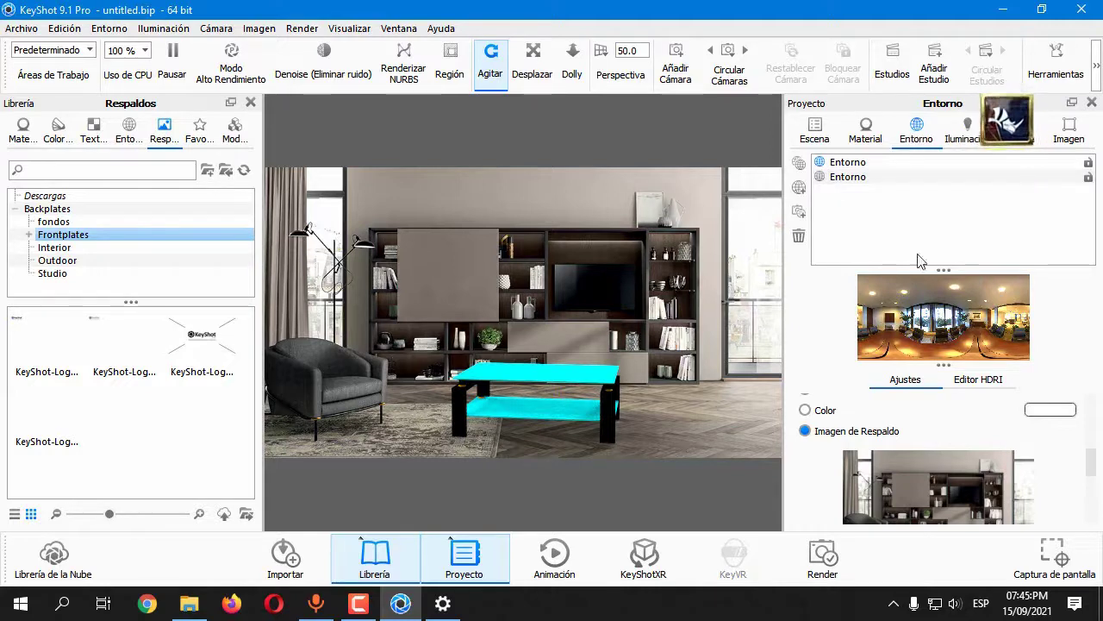
pyautogui.scroll(-3, 888, 448)
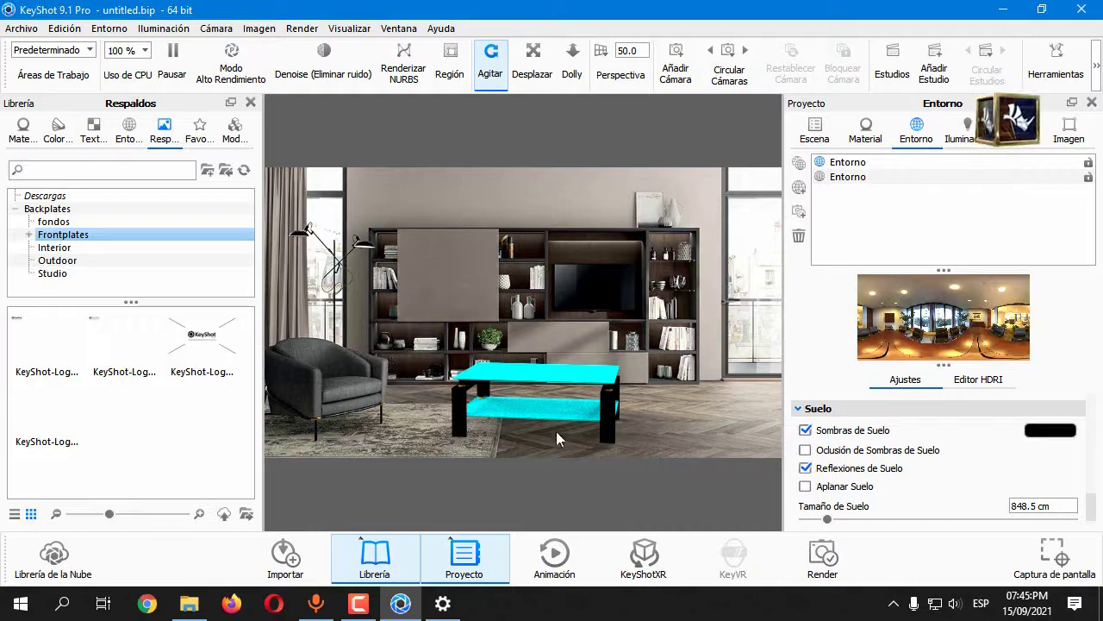
pyautogui.moveTo(556, 431); pyautogui.dragTo(537, 412)
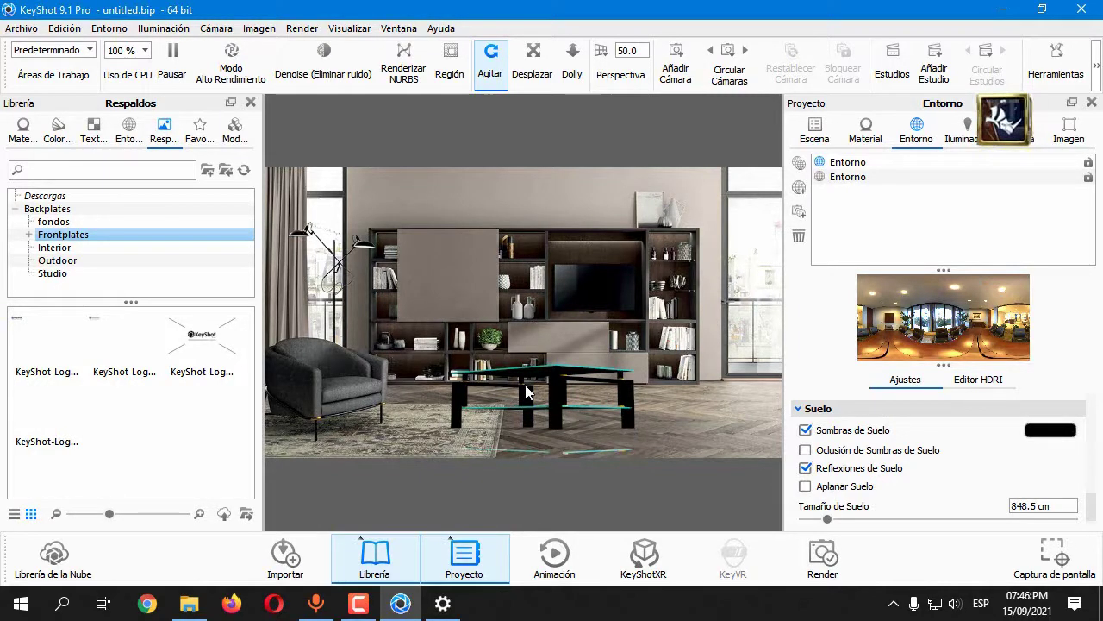
pyautogui.moveTo(525, 384); pyautogui.dragTo(470, 379)
pyautogui.click(28, 131)
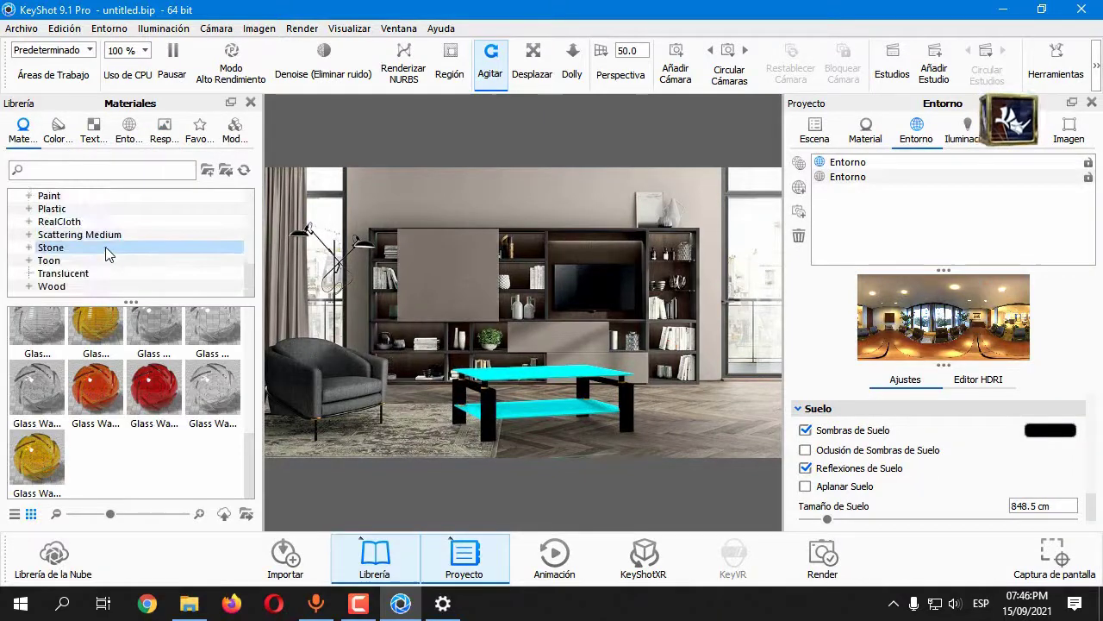
# Apply the dark Wood Planks material from the Wood category to the table legs
pyautogui.click(51, 287)
pyautogui.moveTo(155, 461); pyautogui.dragTo(491, 427)
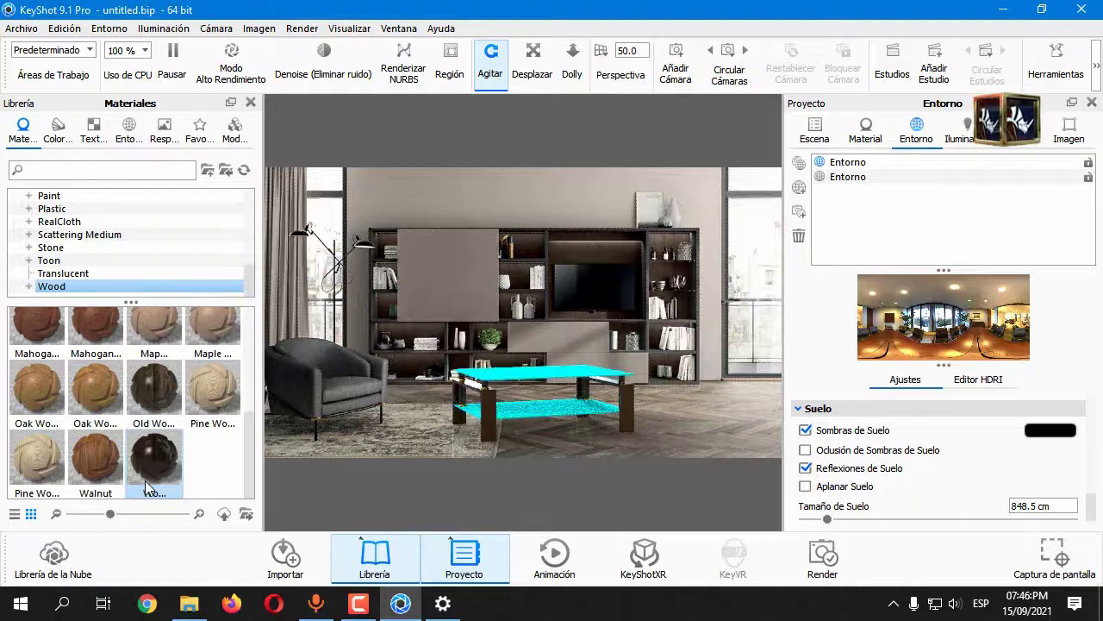
pyautogui.moveTo(145, 480); pyautogui.dragTo(149, 467)
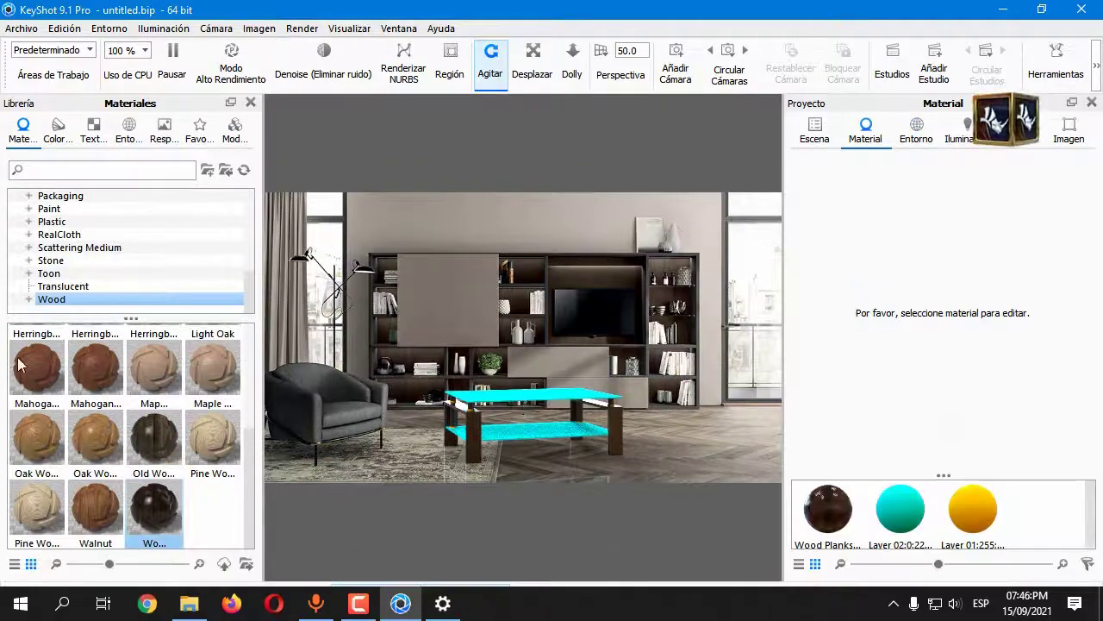
pyautogui.scroll(5, 75, 244)
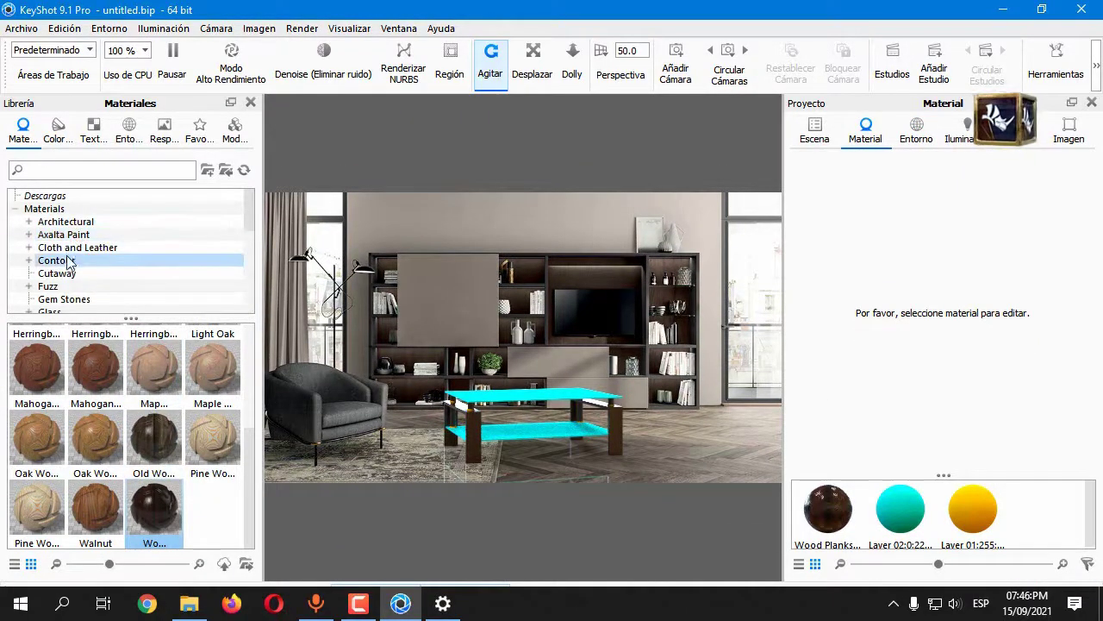
# Apply Glass (Solid), then Glass Light Frost Grey, to the cyan table top and shelf
pyautogui.scroll(-1, 62, 283)
pyautogui.click(68, 276)
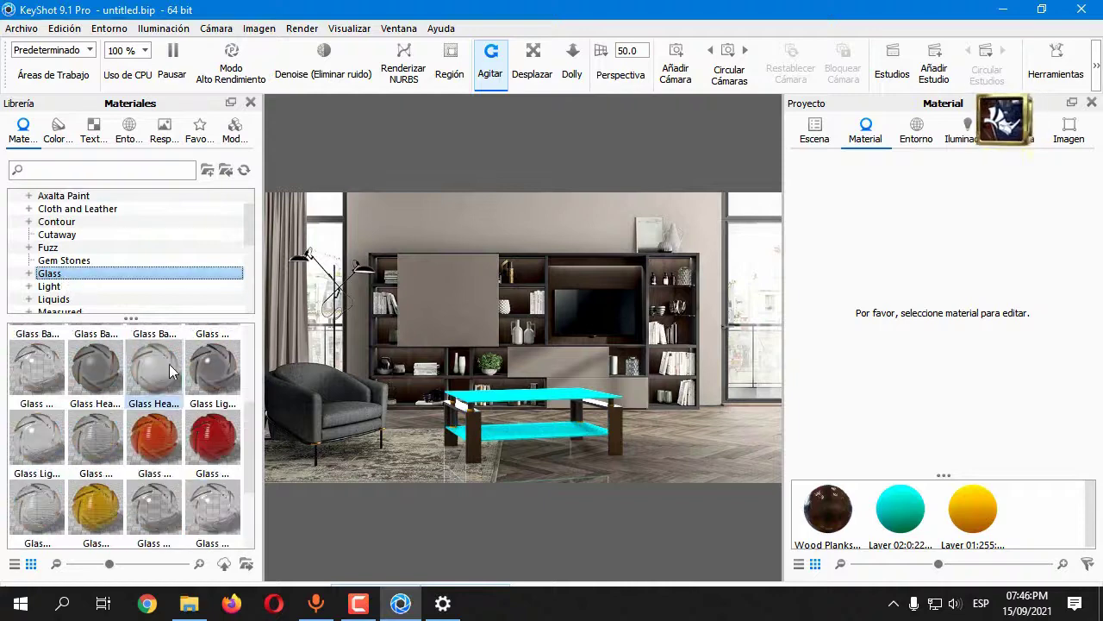
pyautogui.moveTo(96, 341); pyautogui.dragTo(552, 396)
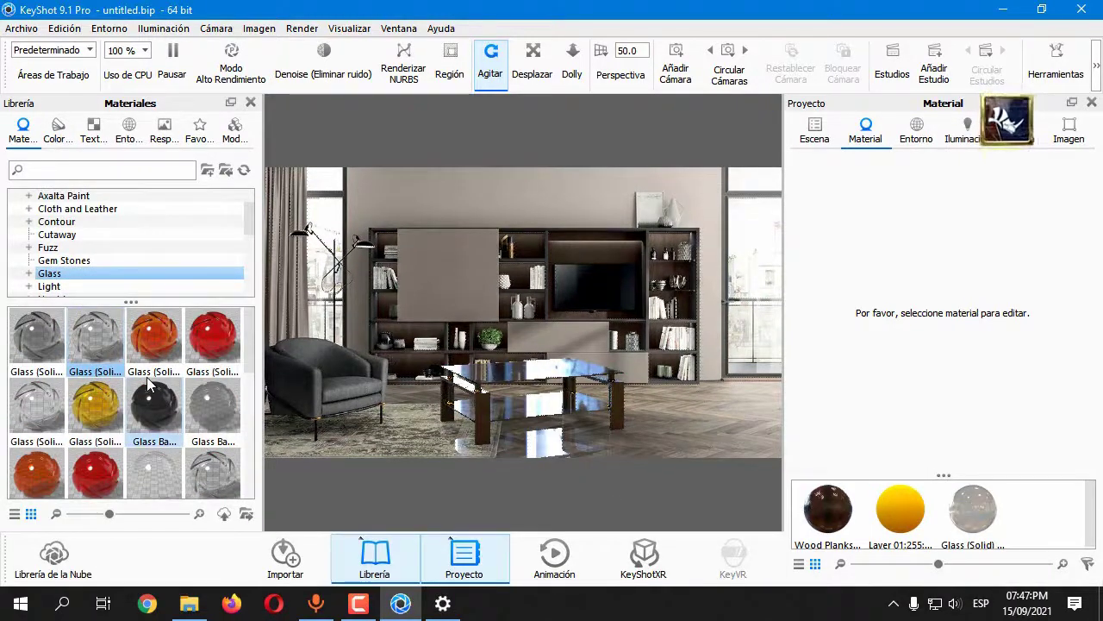
pyautogui.moveTo(40, 411); pyautogui.dragTo(86, 344)
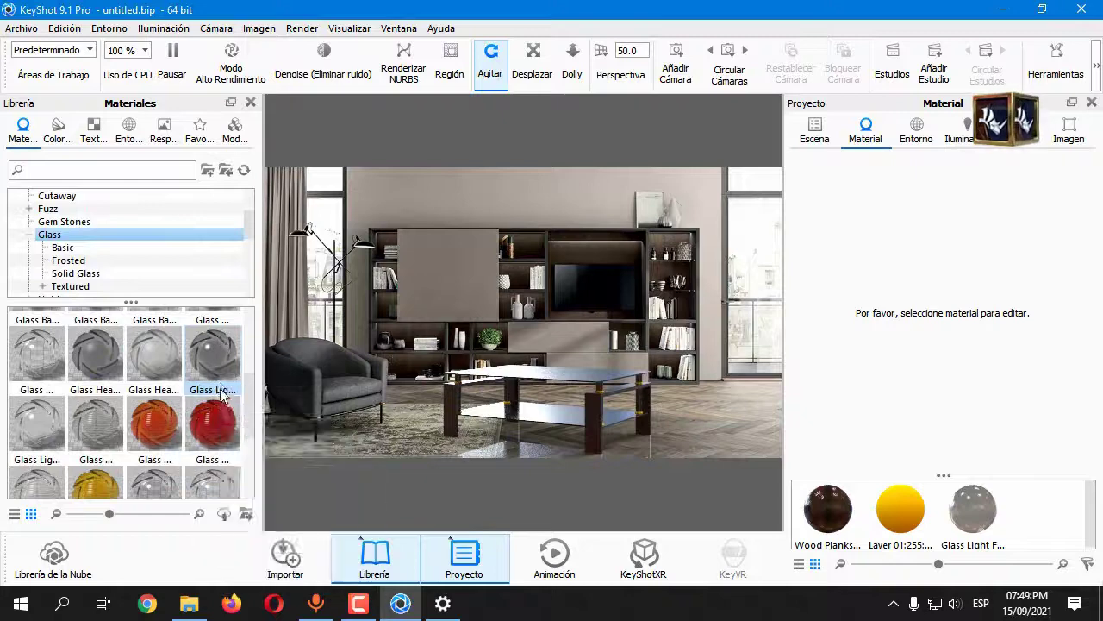
pyautogui.moveTo(215, 373)
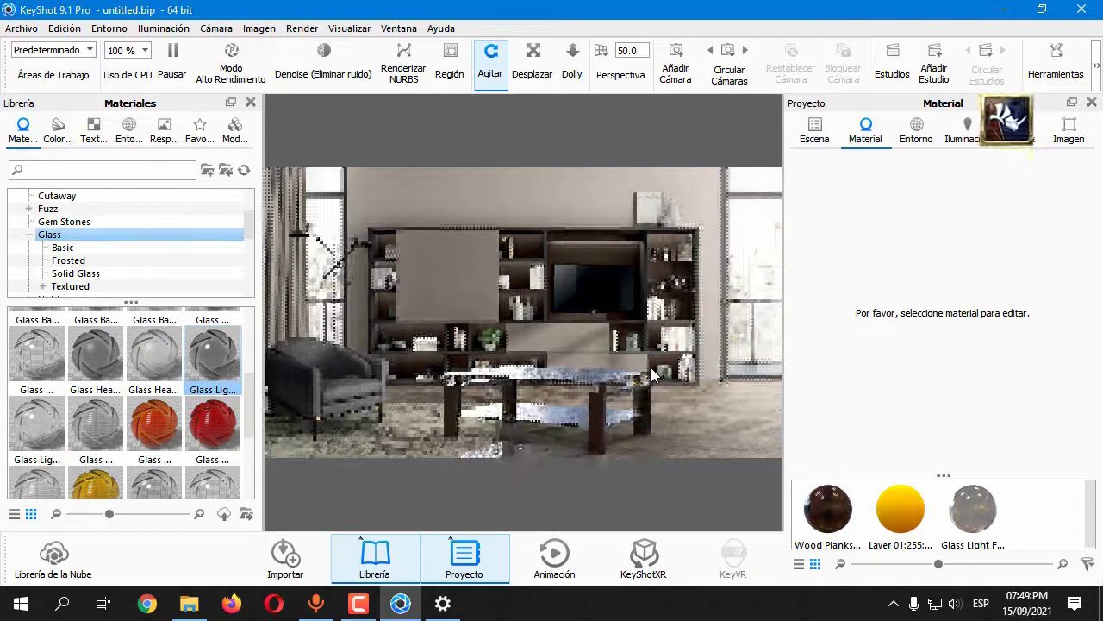
pyautogui.doubleClick(52, 234)
pyautogui.scroll(-1, 69, 267)
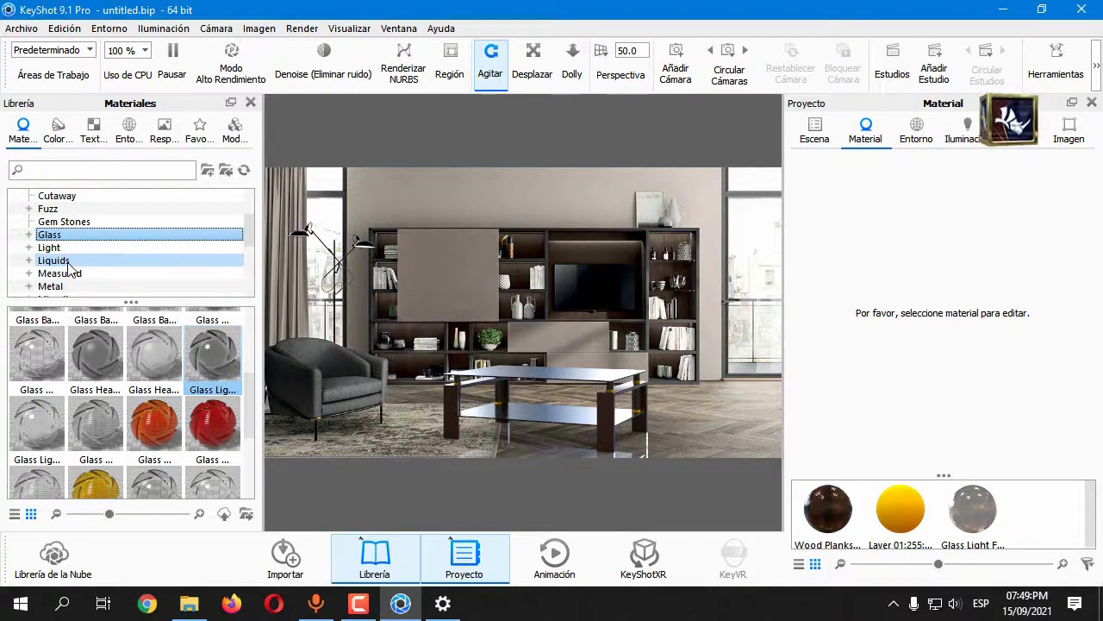
pyautogui.click(67, 286)
# Drag Chrome Polished from the Metal library onto the table posts and answer the linking prompt
pyautogui.scroll(-1, 195, 388)
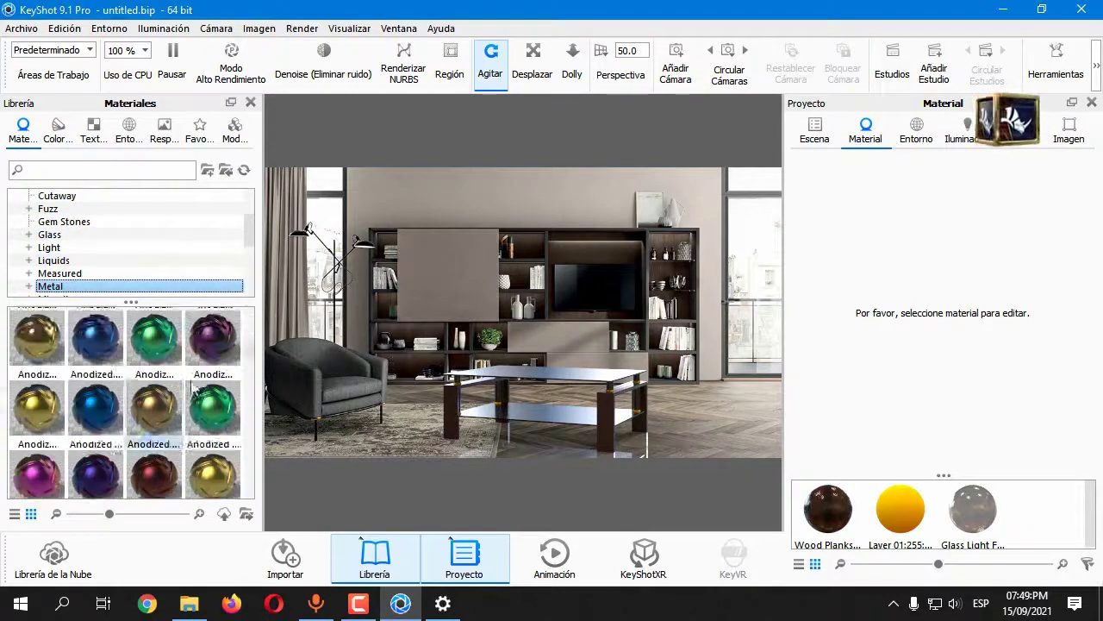
pyautogui.scroll(-5, 183, 417)
pyautogui.scroll(-3, 168, 406)
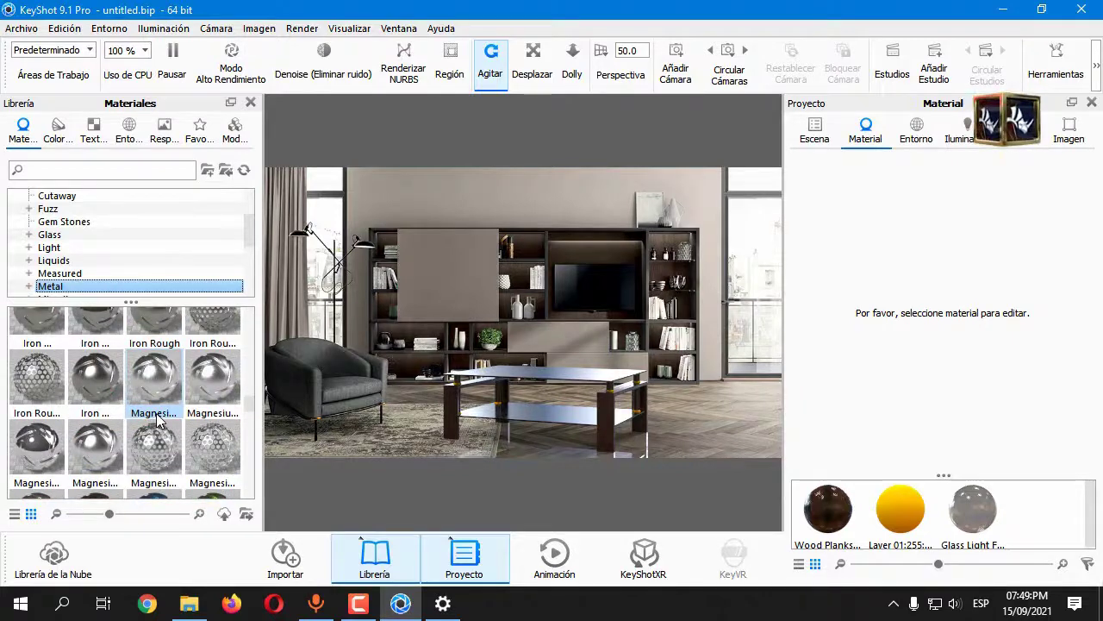
pyautogui.scroll(-3, 156, 419)
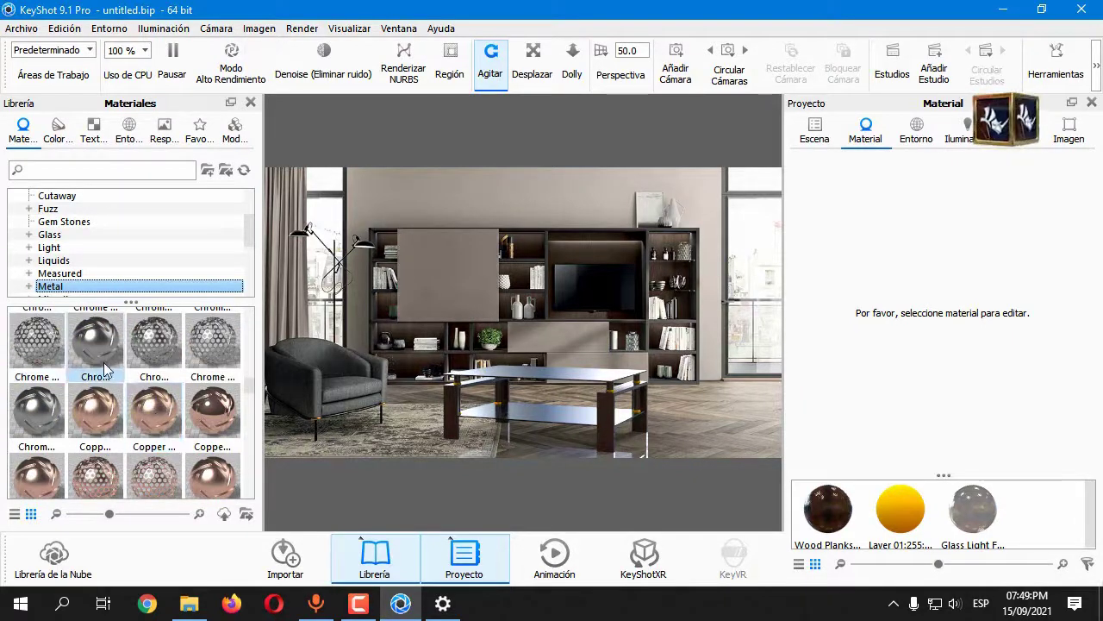
pyautogui.scroll(2, 129, 380)
pyautogui.scroll(-2, 172, 414)
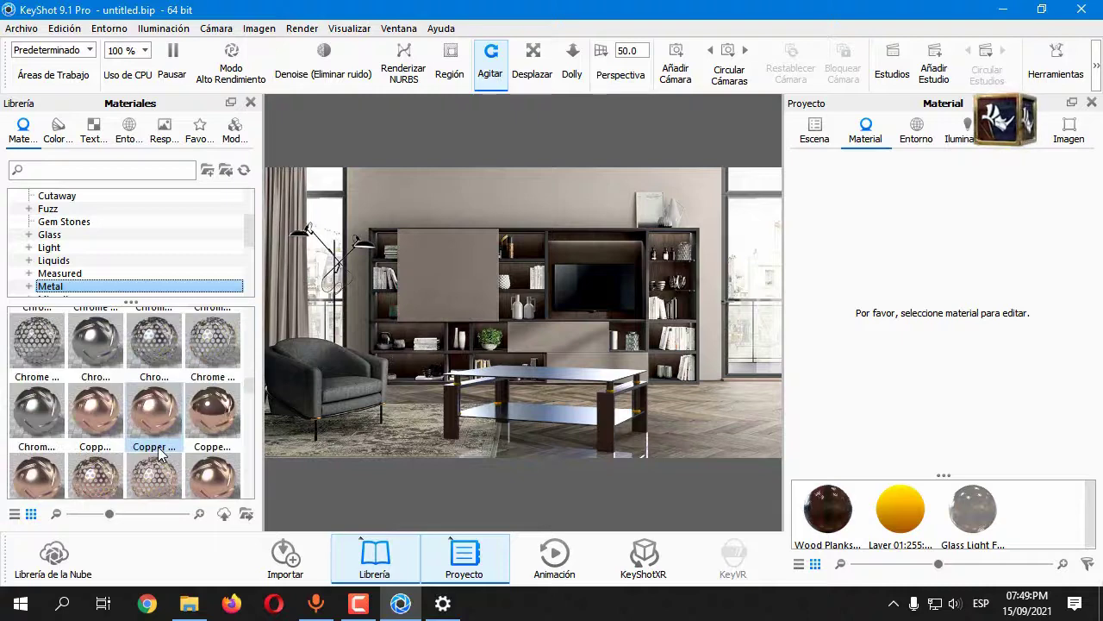
pyautogui.scroll(2, 160, 436)
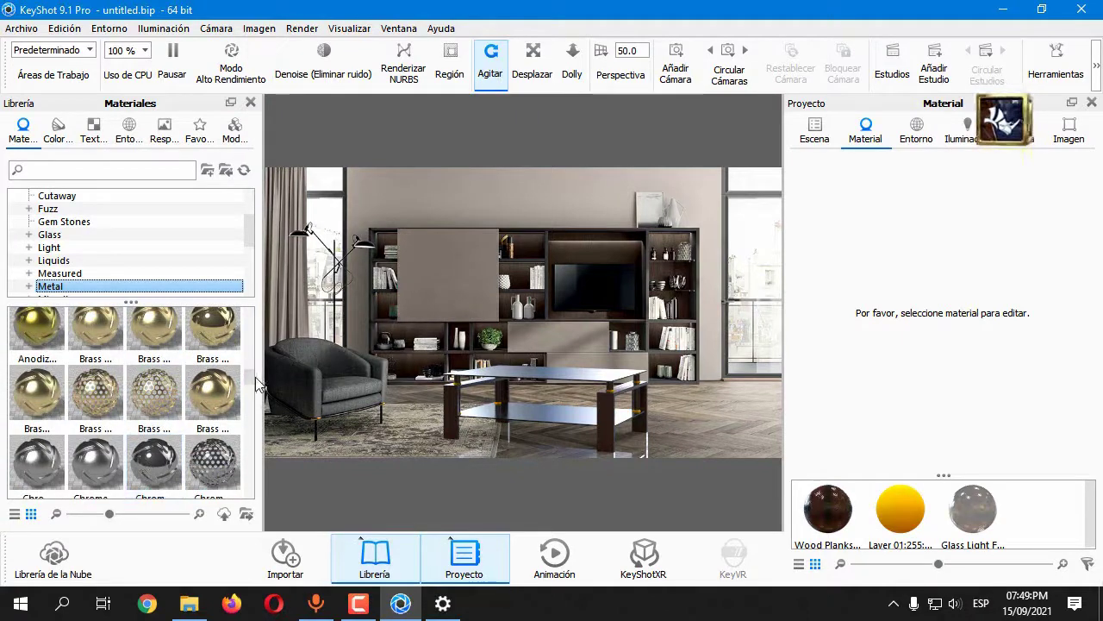
pyautogui.scroll(1, 256, 377)
pyautogui.scroll(-2, 164, 352)
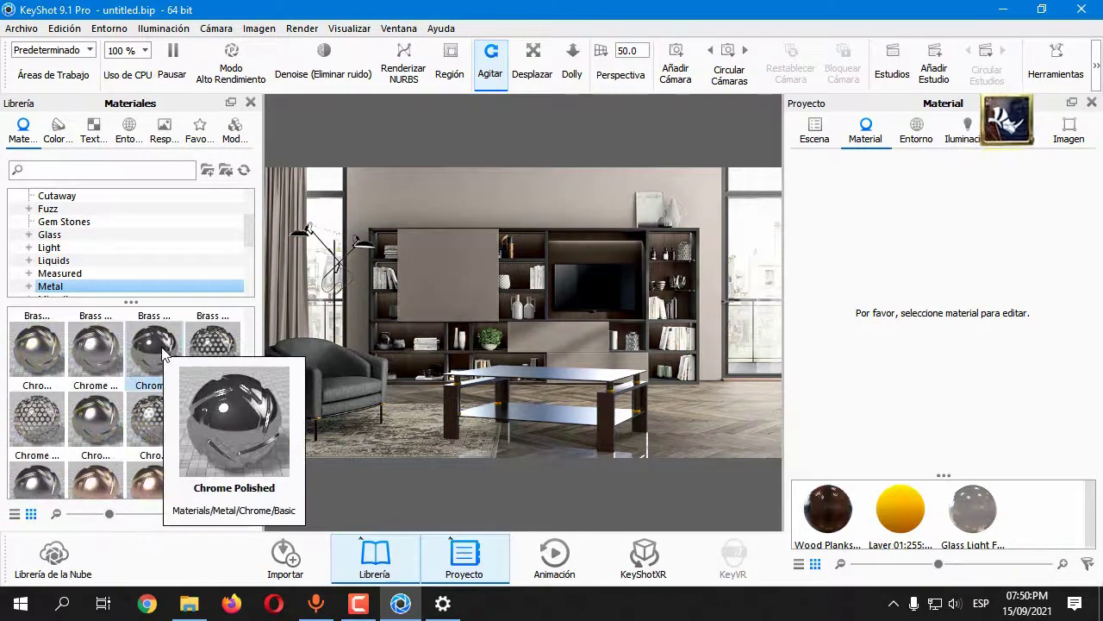
pyautogui.moveTo(160, 355); pyautogui.dragTo(638, 392)
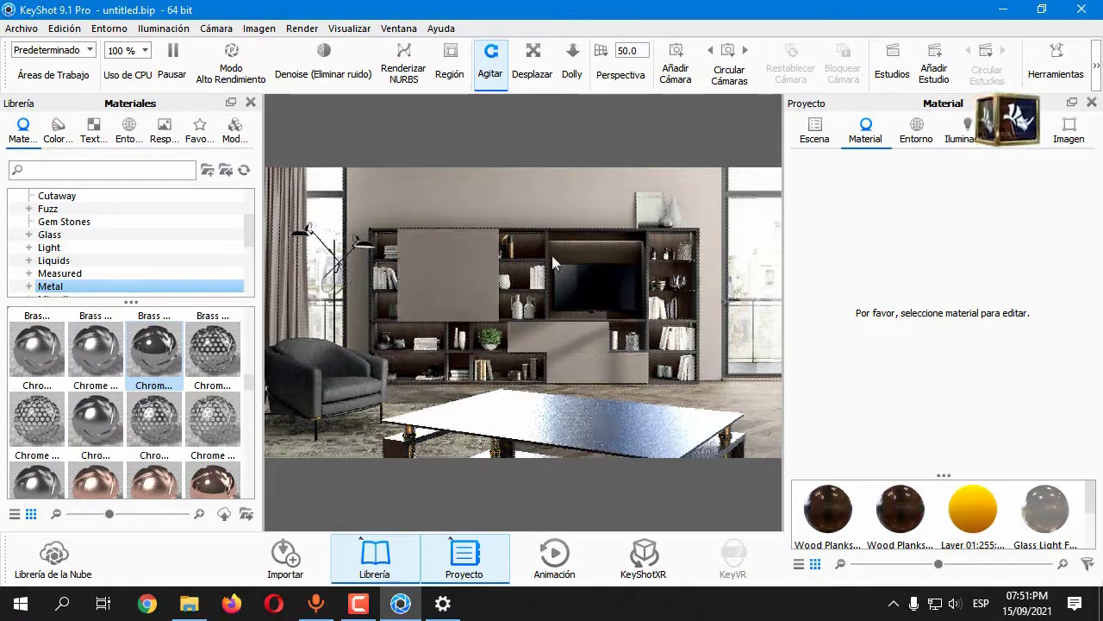
pyautogui.moveTo(172, 339); pyautogui.dragTo(659, 375)
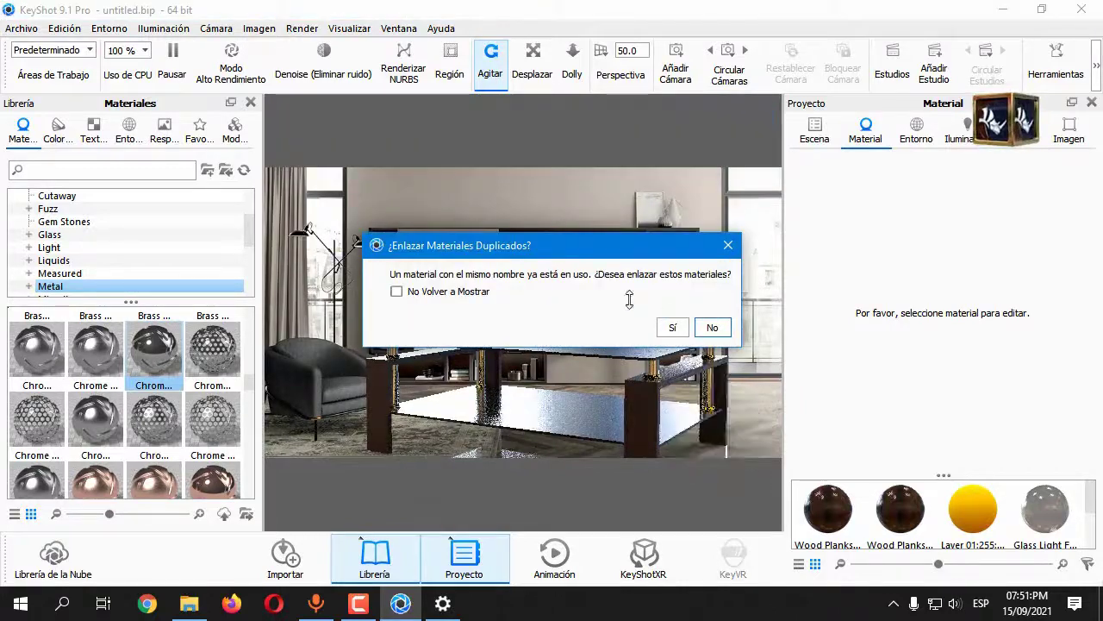
pyautogui.click(672, 328)
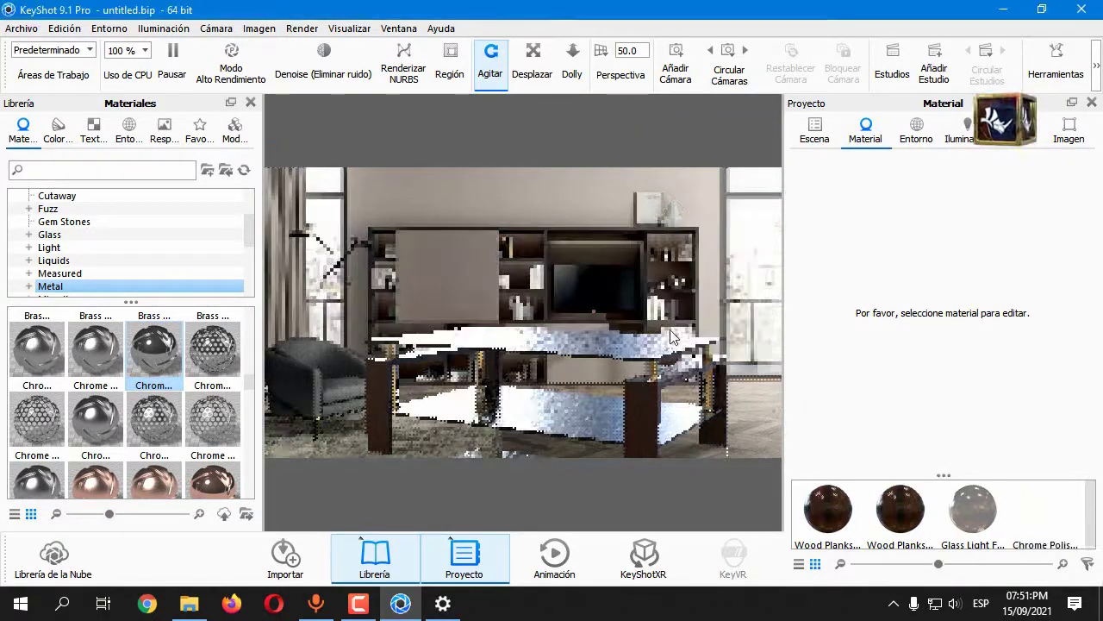
# Undo the chrome applied to the glass and raise Chrome Polished #4 roughness to 0.0063
pyautogui.hotkey('ctrl', 'z')
pyautogui.doubleClick(465, 392)
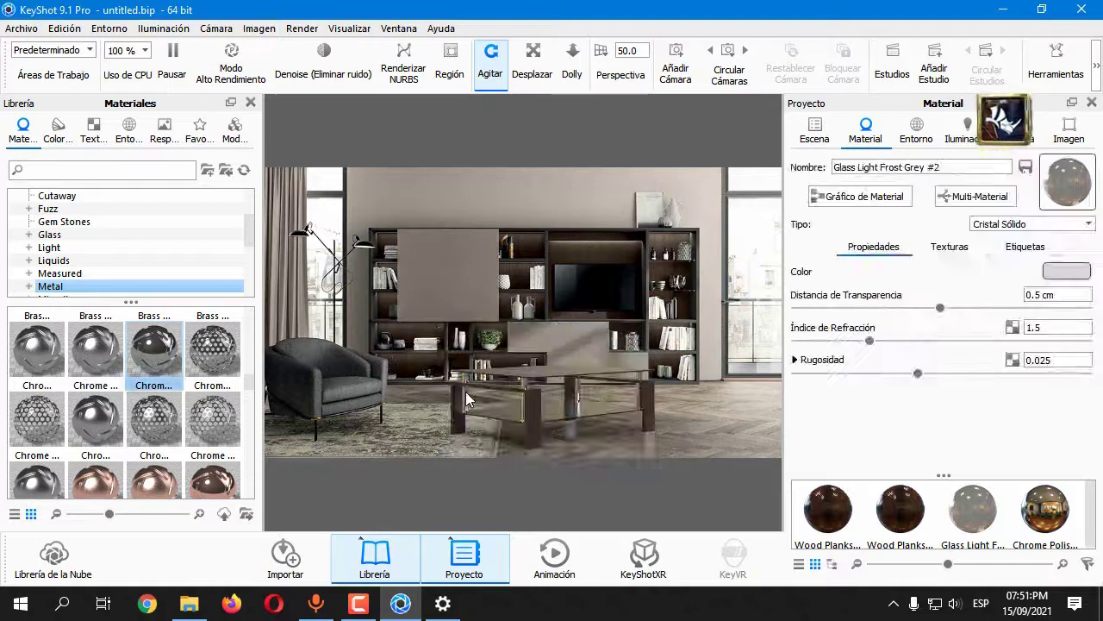
pyautogui.doubleClick(466, 392)
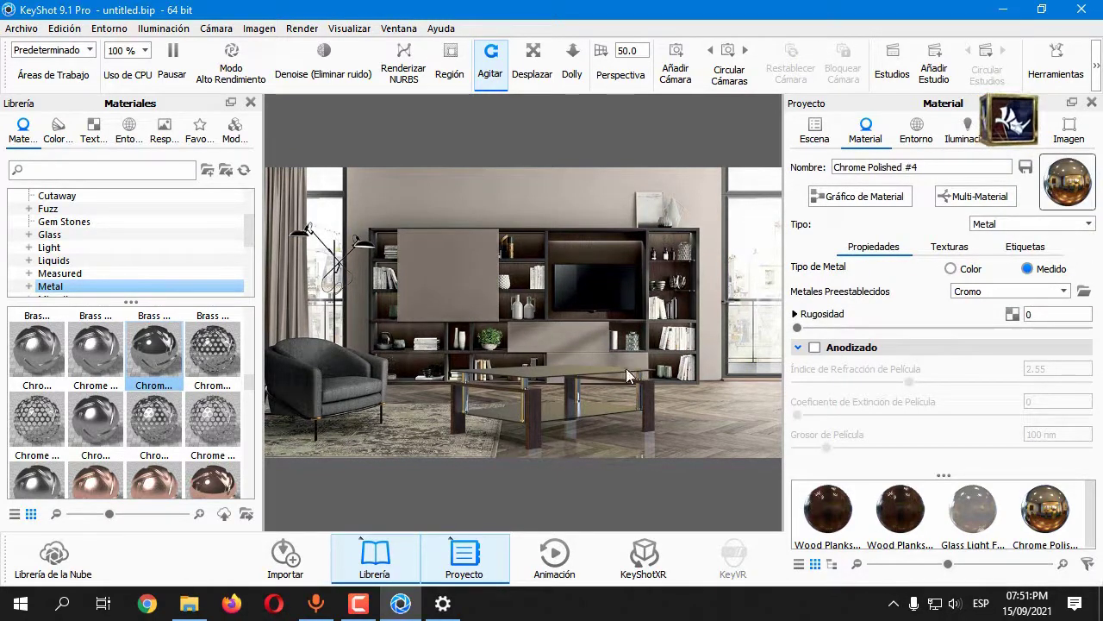
pyautogui.moveTo(801, 328); pyautogui.dragTo(804, 329)
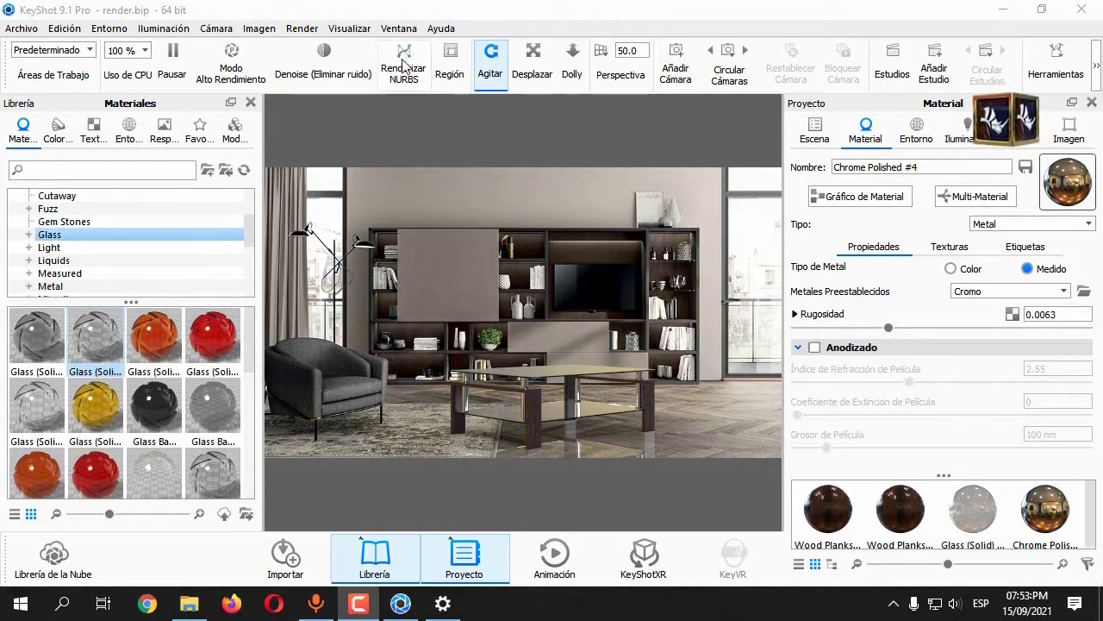
# Render a 1280 x 719 JPEG saved as render.192.jpg, and set the chrome's metal type to Color
pyautogui.click(302, 28)
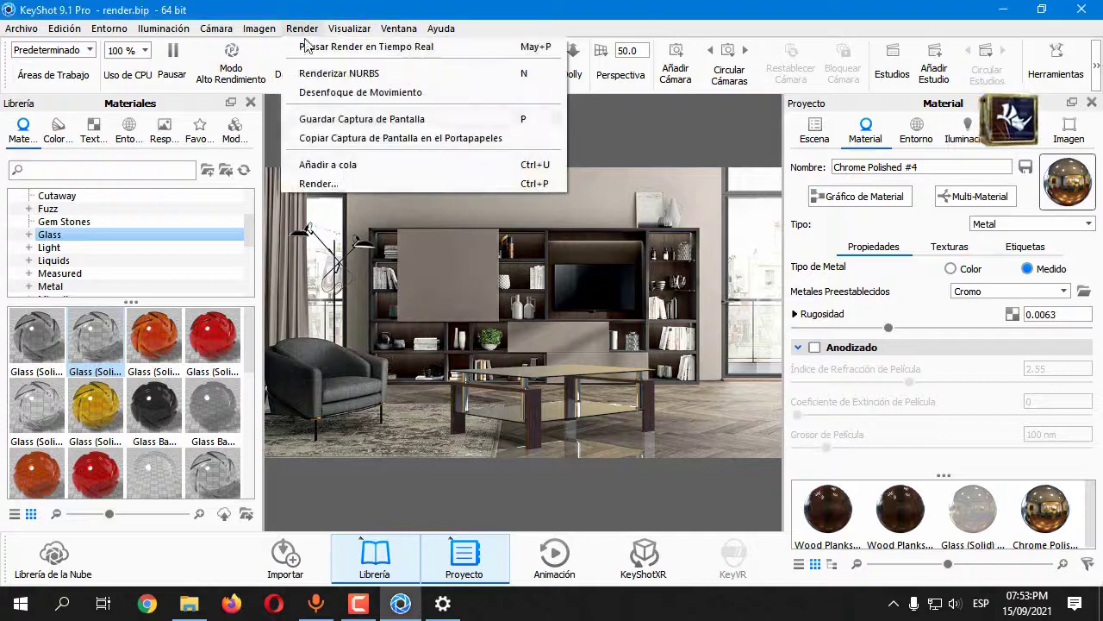
pyautogui.click(344, 183)
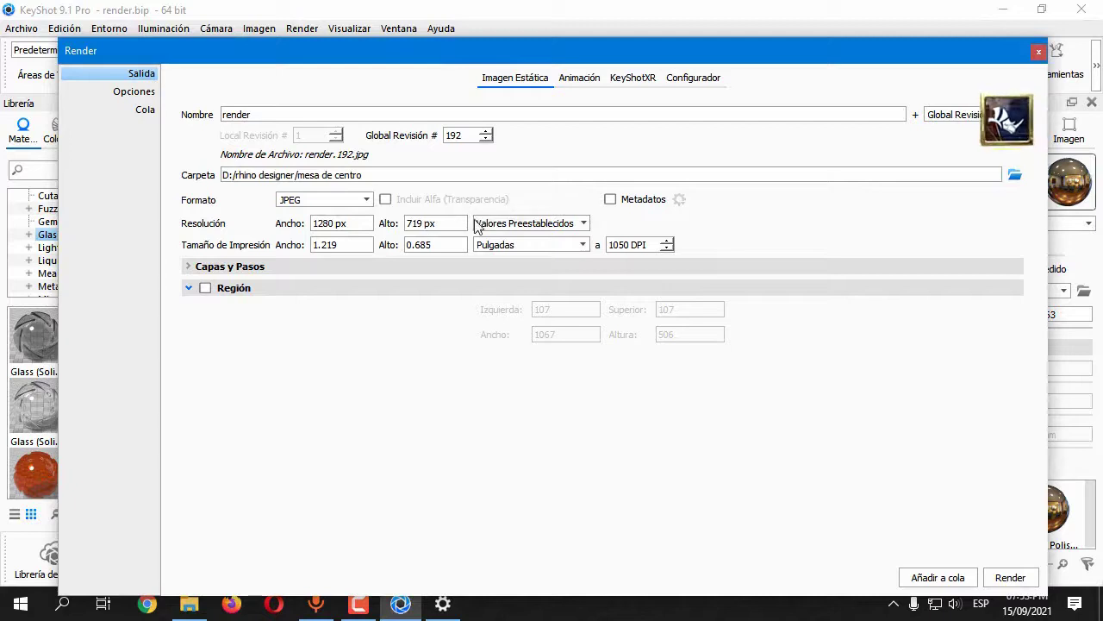
pyautogui.click(538, 226)
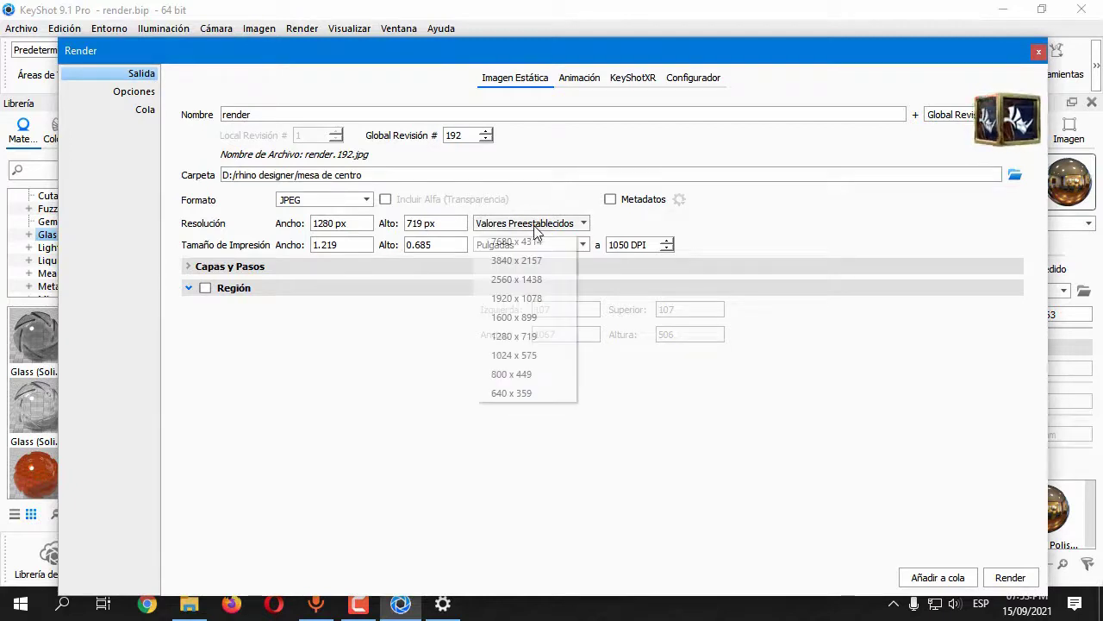
pyautogui.click(519, 338)
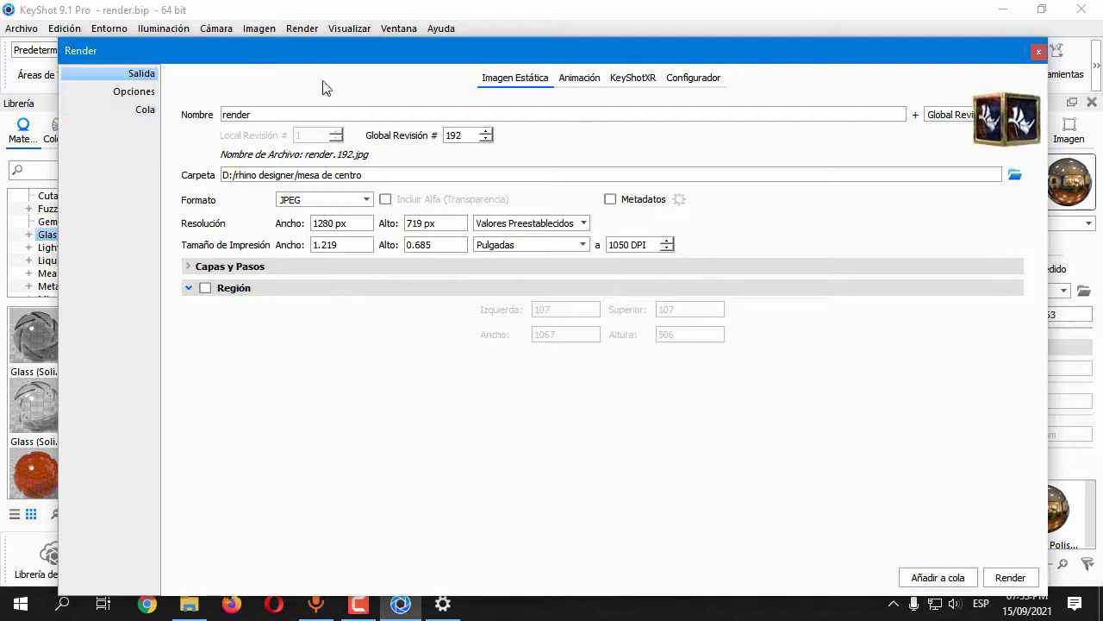
pyautogui.moveTo(529, 57); pyautogui.dragTo(248, 27)
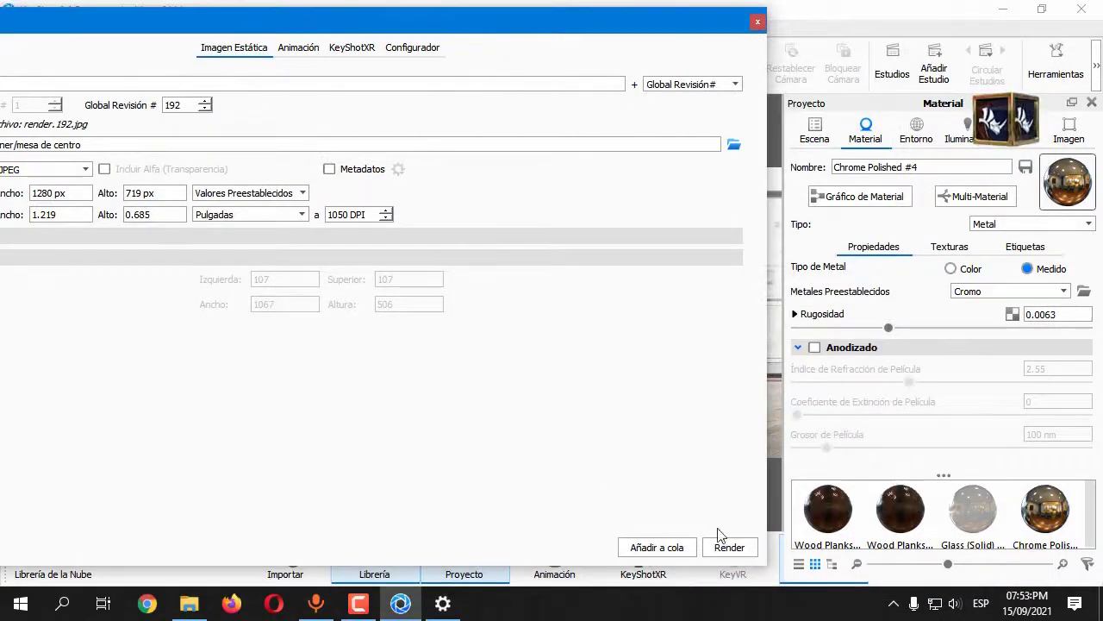
pyautogui.click(729, 548)
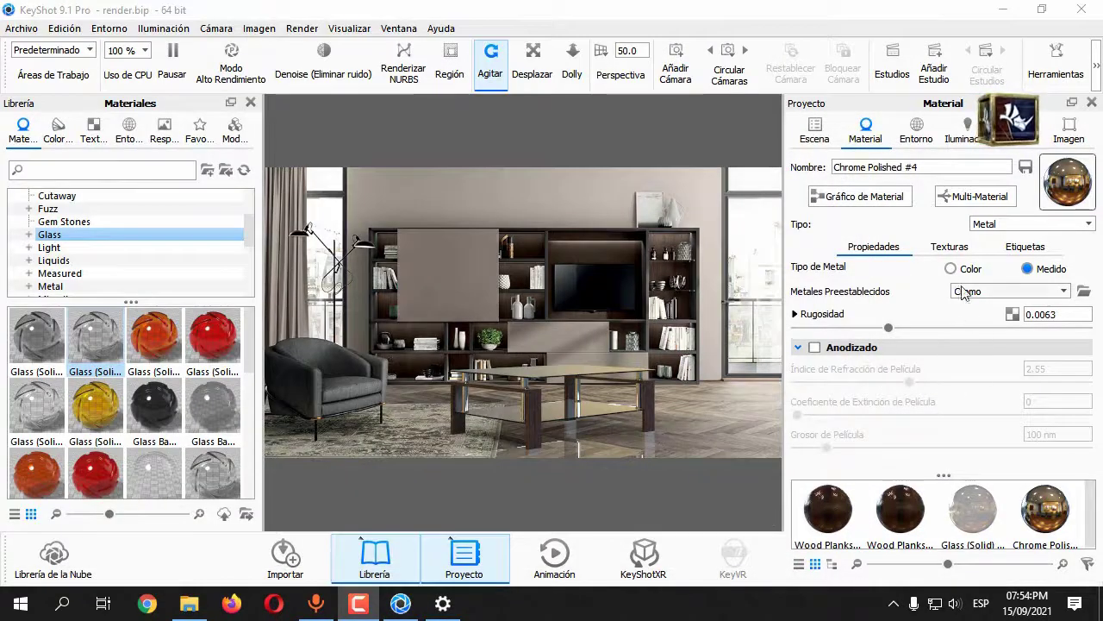
pyautogui.click(963, 272)
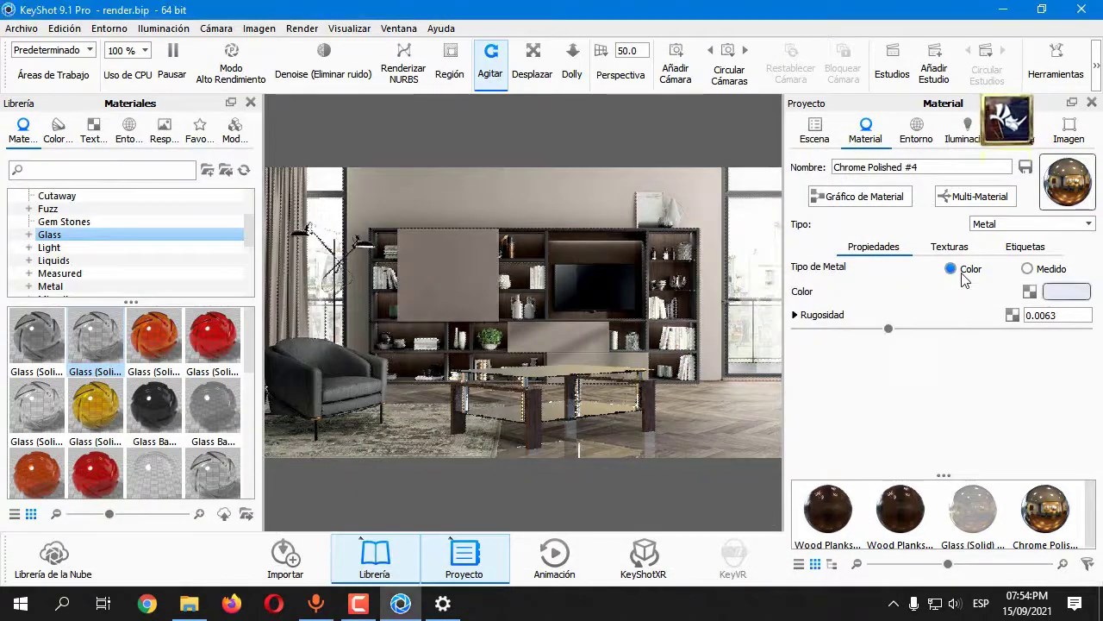
# Switch the environment background to a plain colour and orbit to view the table from above
pyautogui.click(906, 131)
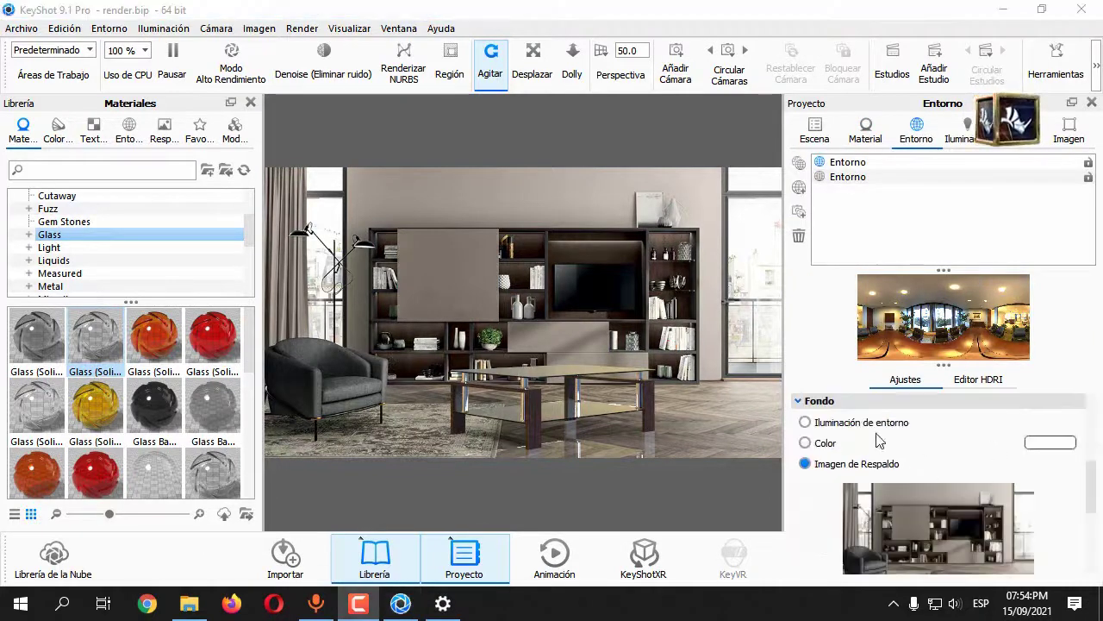
pyautogui.click(826, 443)
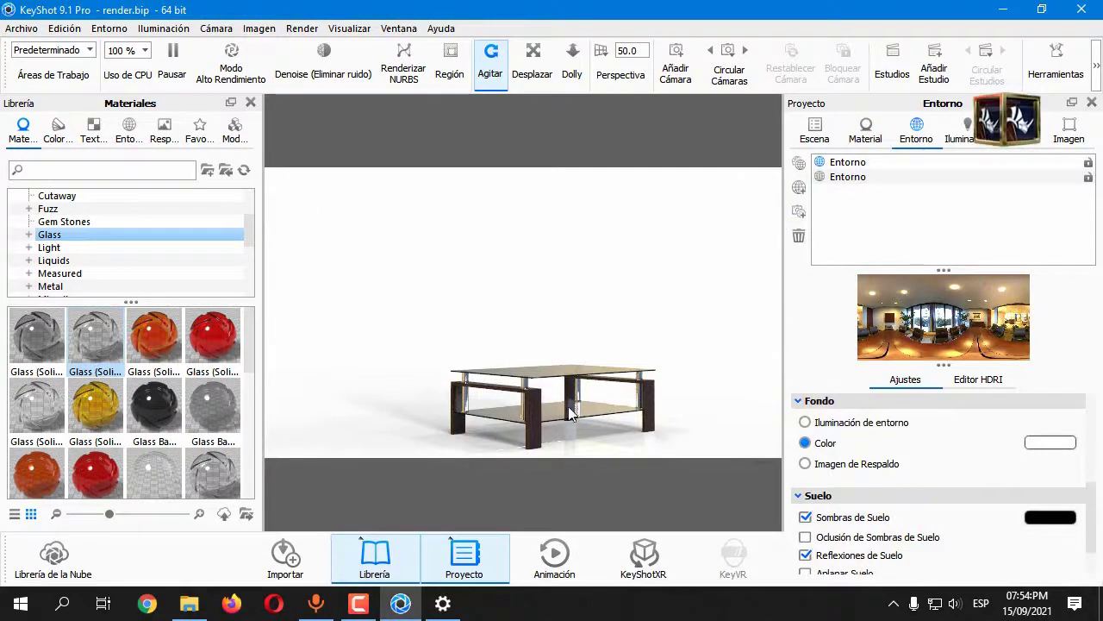
pyautogui.moveTo(573, 409); pyautogui.dragTo(583, 351)
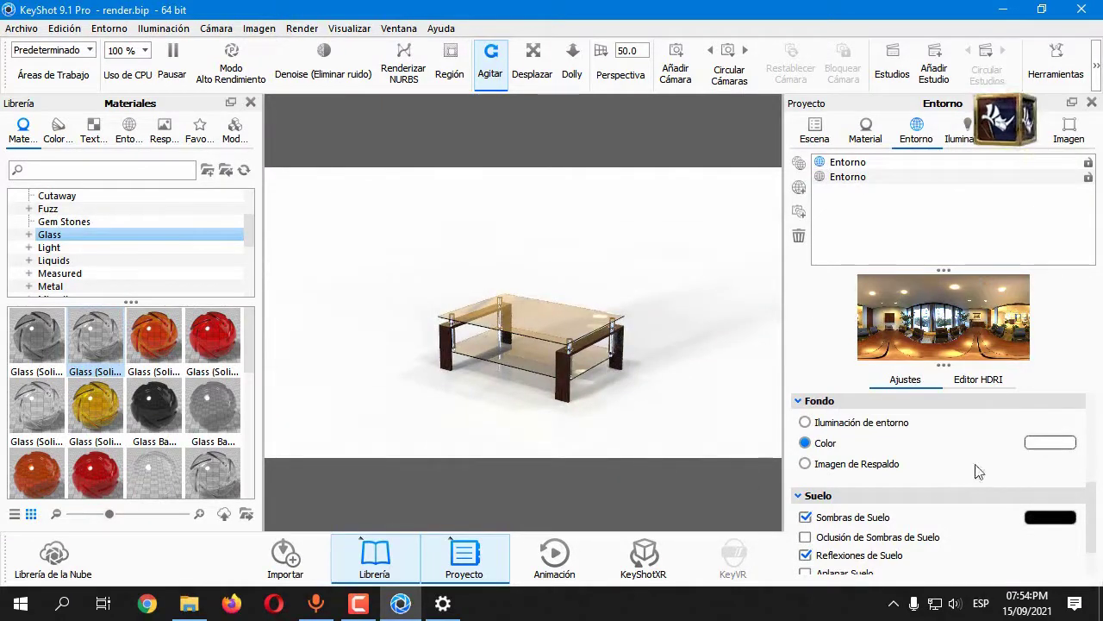
# Try the blue and purple backplates from the fondos folder, then settle on elegante and reframe the table
pyautogui.click(164, 129)
pyautogui.click(53, 222)
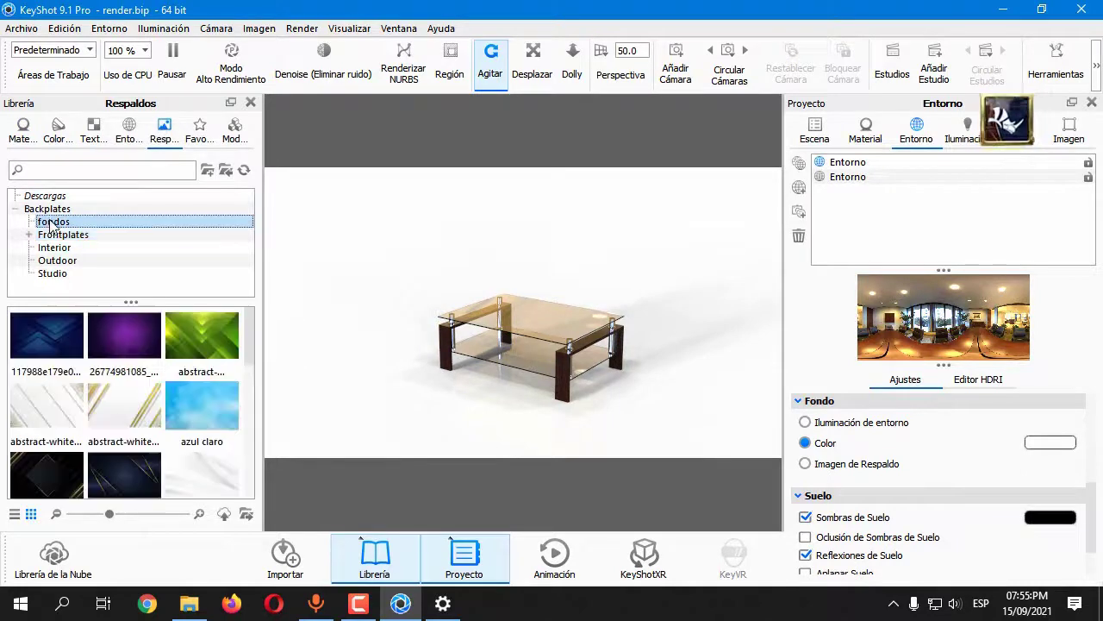
pyautogui.moveTo(47, 337); pyautogui.dragTo(259, 346)
pyautogui.moveTo(369, 325); pyautogui.dragTo(371, 326)
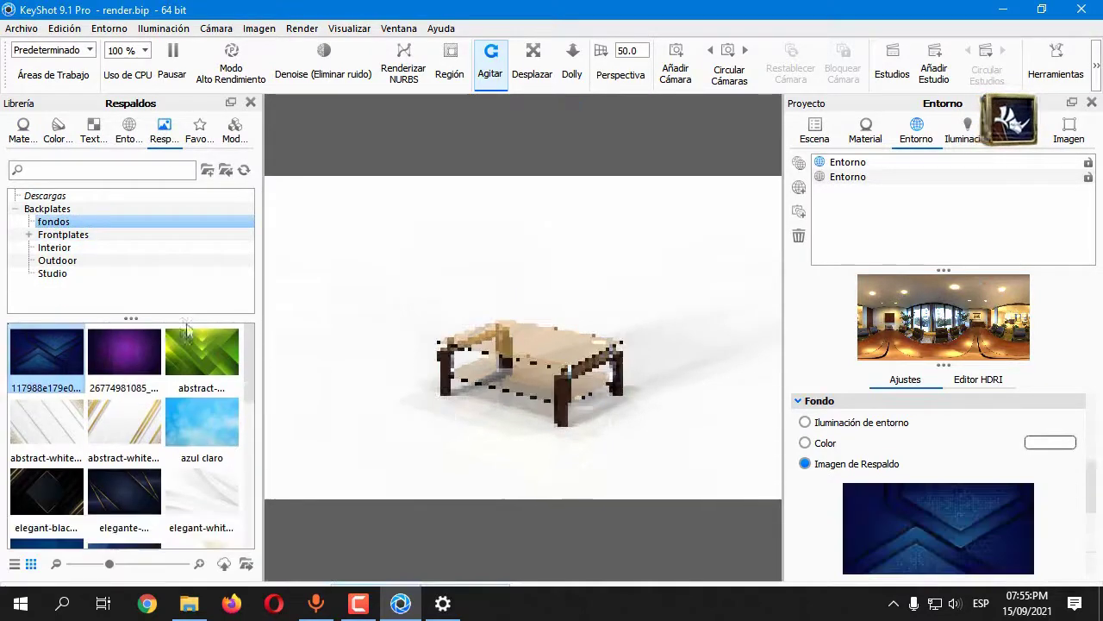
pyautogui.moveTo(124, 349); pyautogui.dragTo(351, 332)
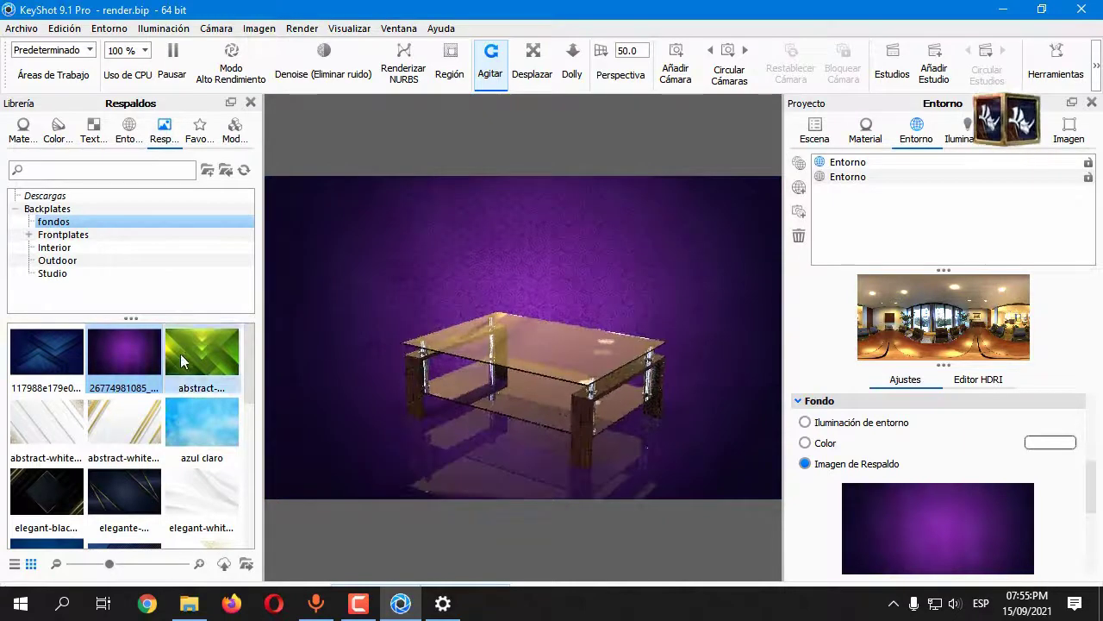
pyautogui.moveTo(124, 498); pyautogui.dragTo(386, 432)
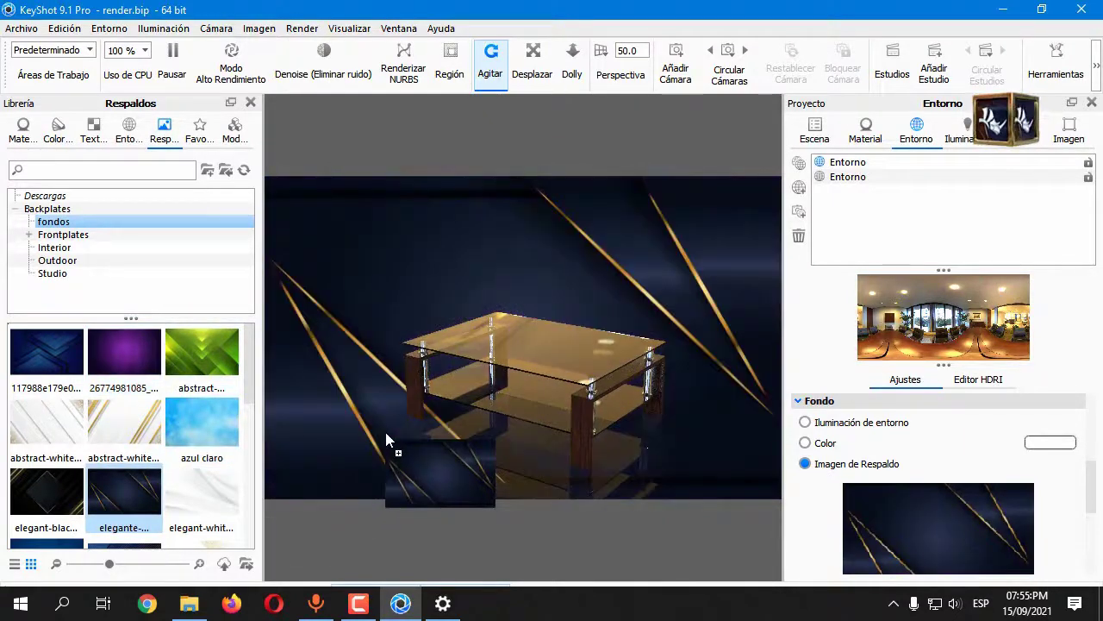
pyautogui.moveTo(455, 385); pyautogui.dragTo(505, 323)
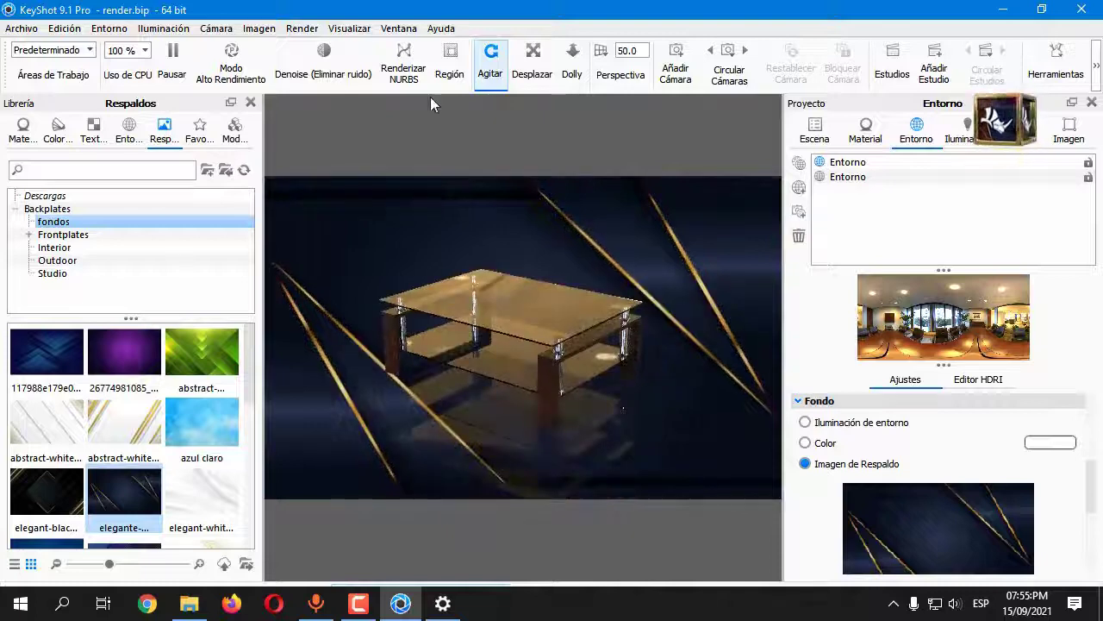
# Render the gold-striped backplate scene to render.193 and close the render windows
pyautogui.click(297, 29)
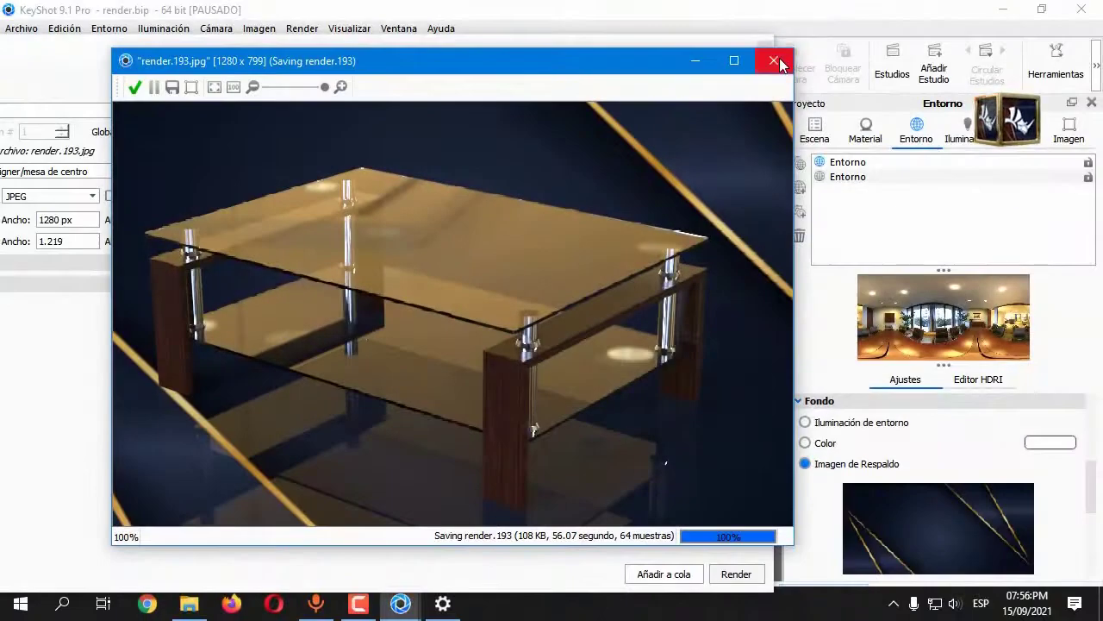
pyautogui.click(768, 56)
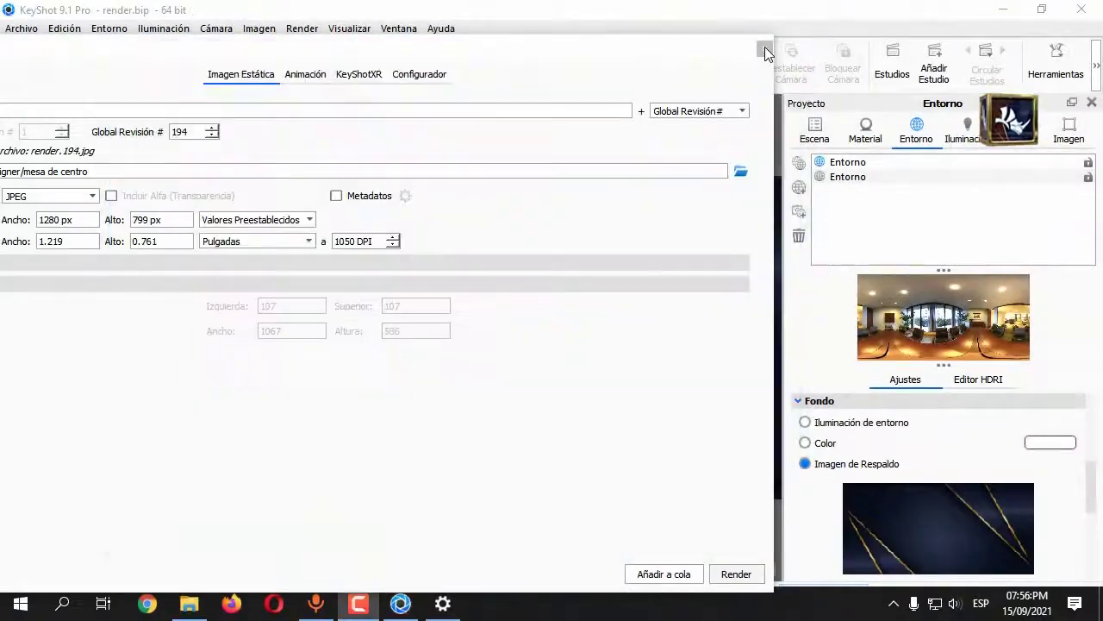
pyautogui.click(766, 49)
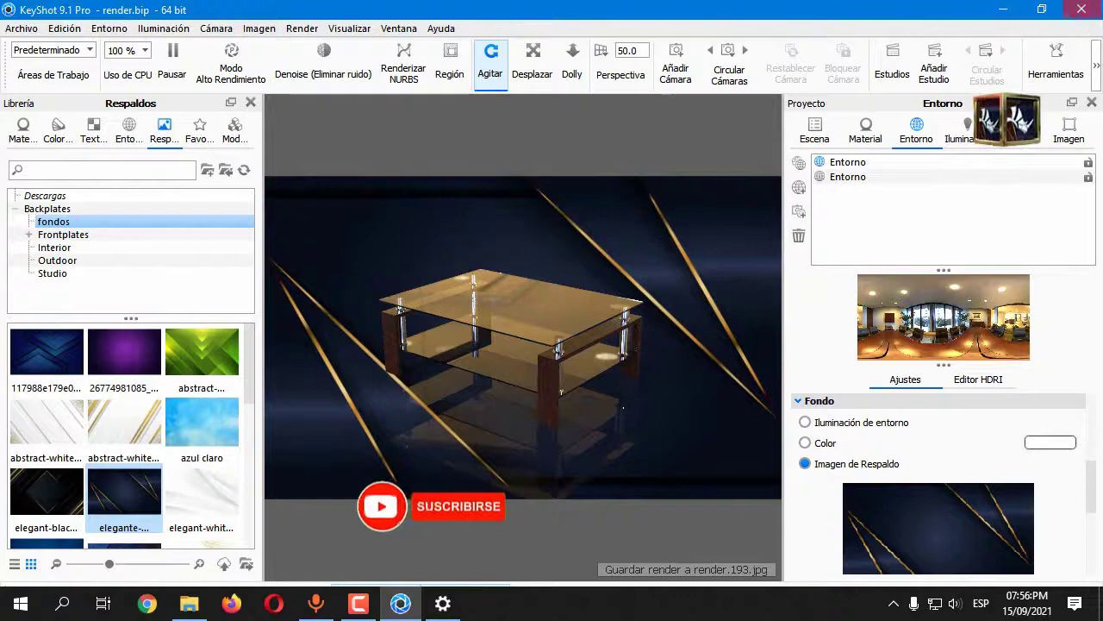
# Quit KeyShot and preview render.193 in the mesa de centro folder
pyautogui.click(1081, 9)
pyautogui.click(509, 343)
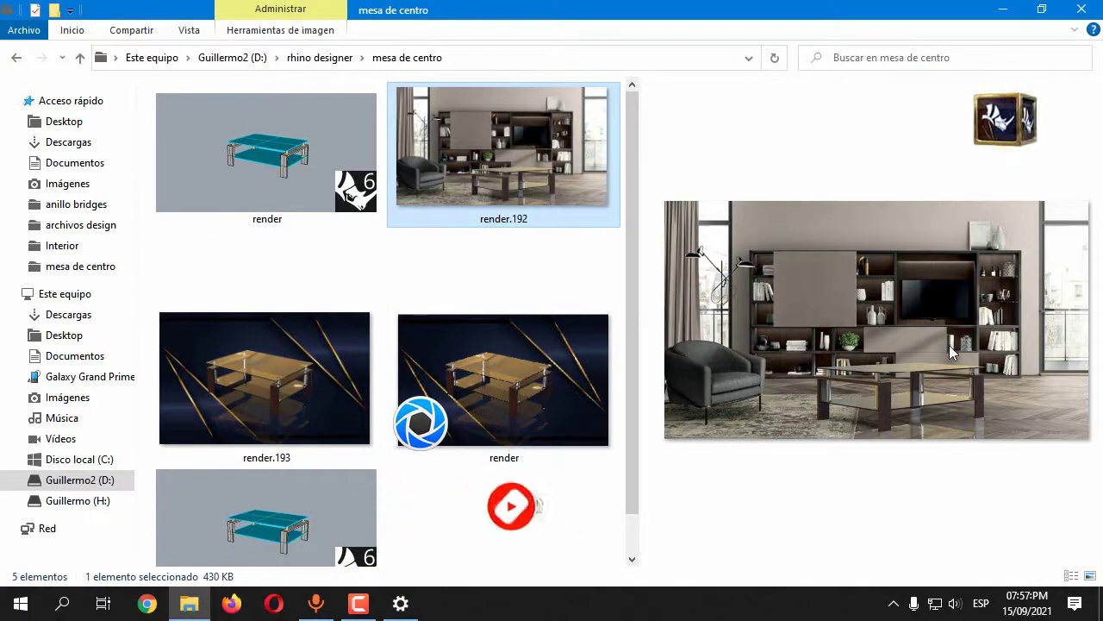
pyautogui.click(266, 375)
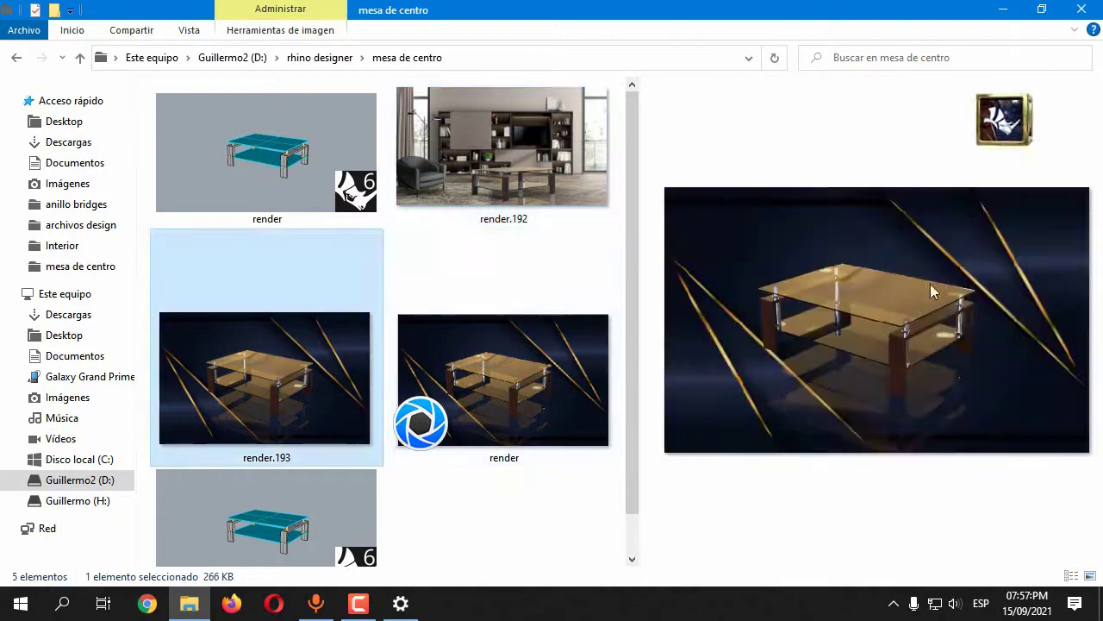